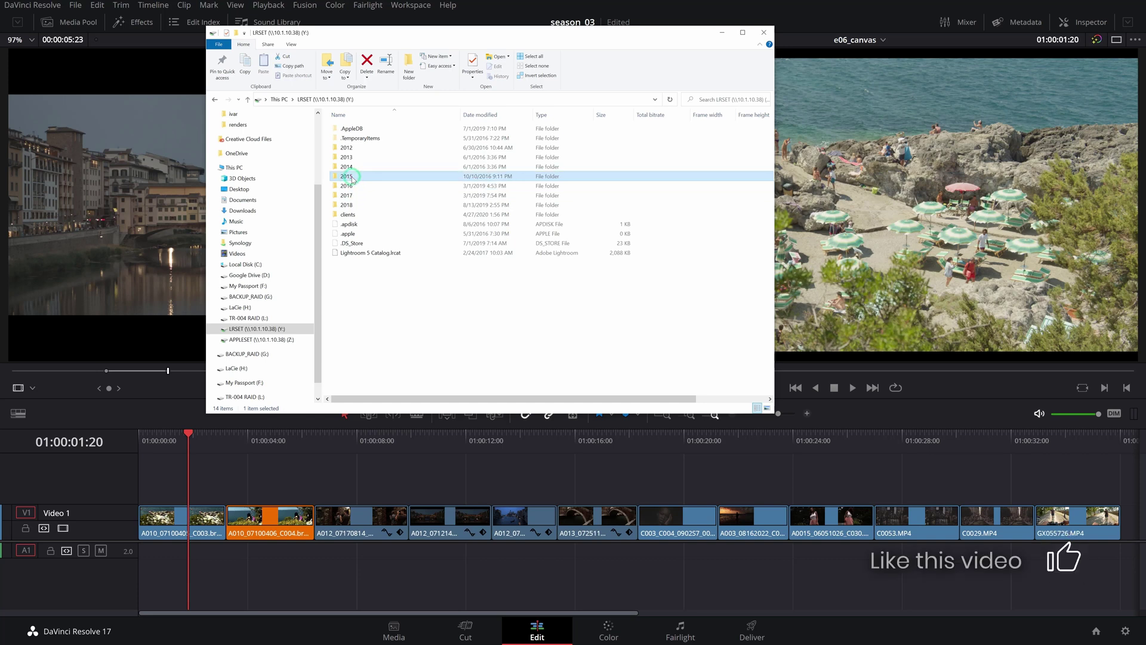
# Step: Open the TR-004 RAID (L:) drive from This PC and scroll through its folders
pyautogui.click(284, 170)
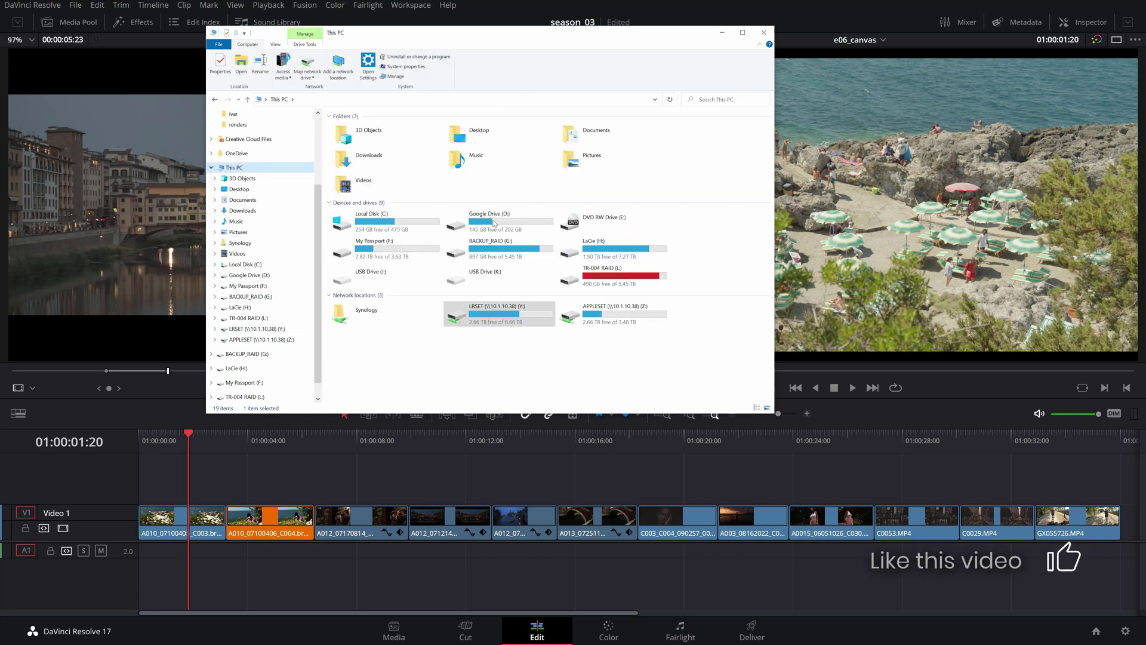
pyautogui.doubleClick(624, 276)
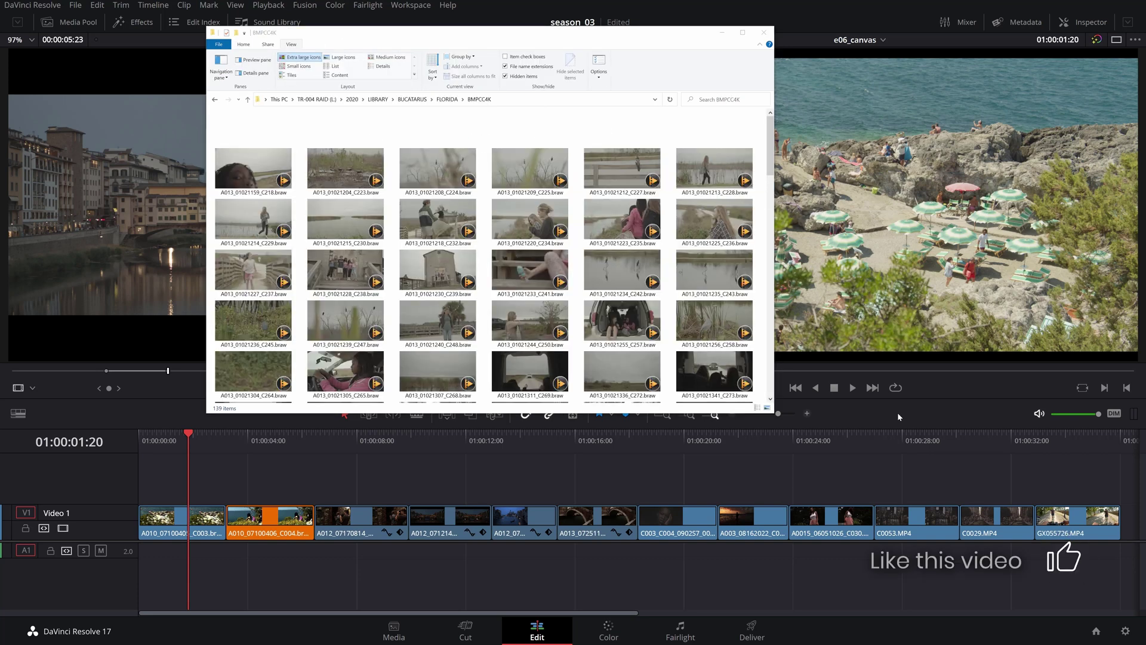
pyautogui.scroll(-10, 771, 197)
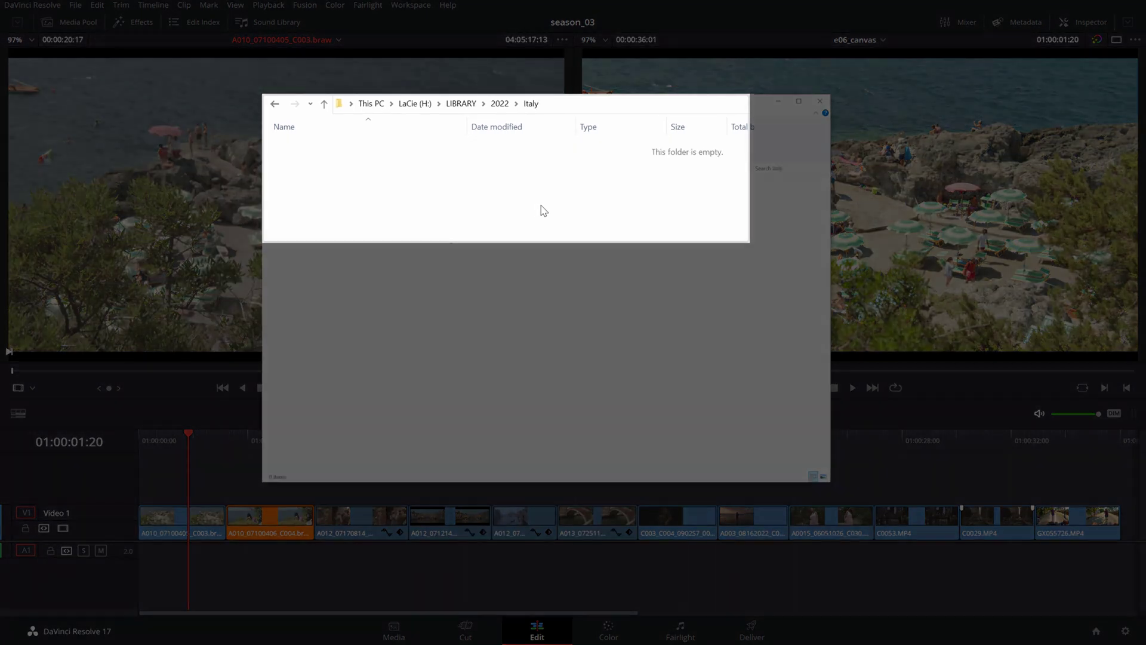
# Step: Create a Florence folder with stills and video subfolders, and a camera folder inside video
pyautogui.hotkey('ctrl', 'shift', 'n')
pyautogui.write('Florence')
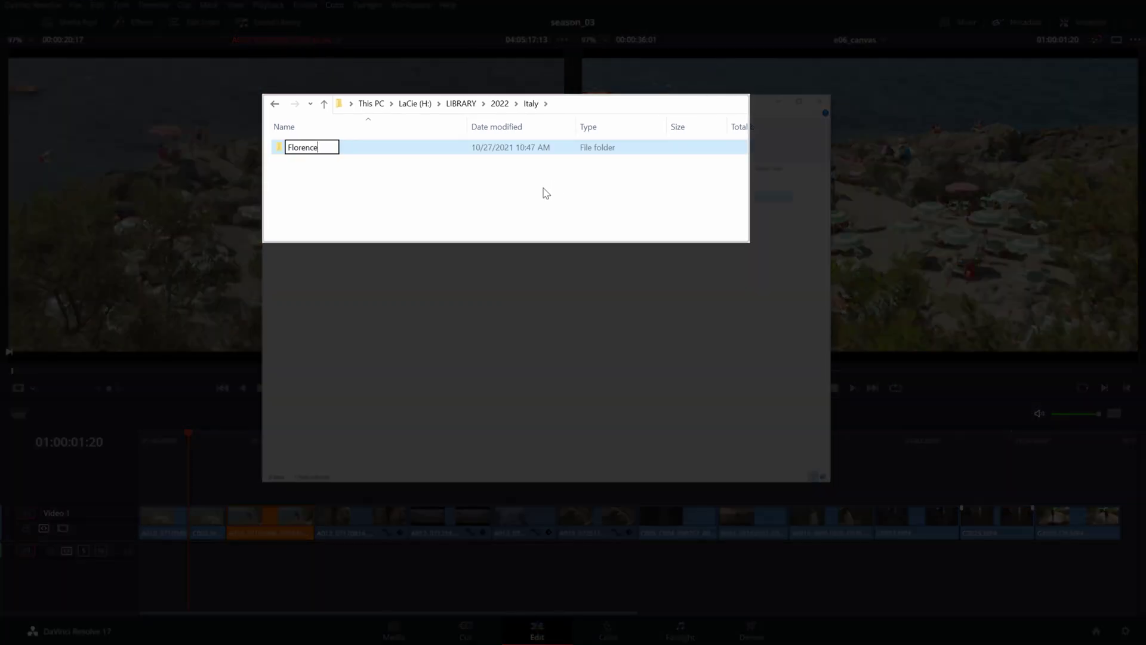
pyautogui.press('Return')
pyautogui.press('Return')
pyautogui.hotkey('ctrl', 'shift', 'n')
pyautogui.write('stills')
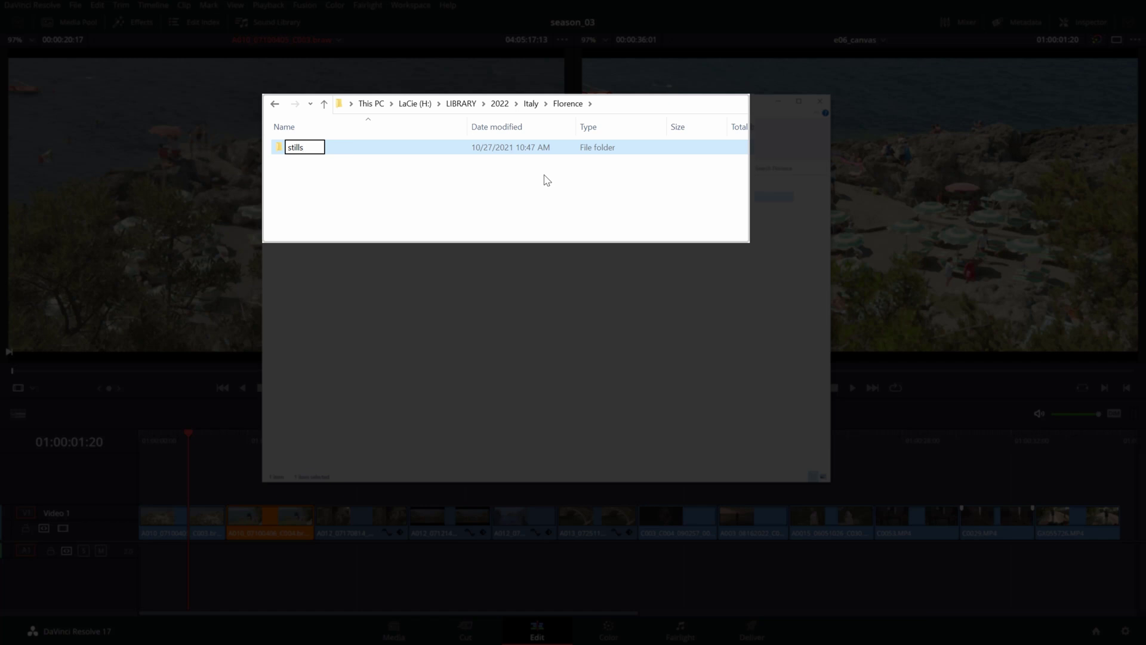
pyautogui.press('Return')
pyautogui.hotkey('ctrl', 'shift', 'n')
pyautogui.write('video')
pyautogui.press('Return')
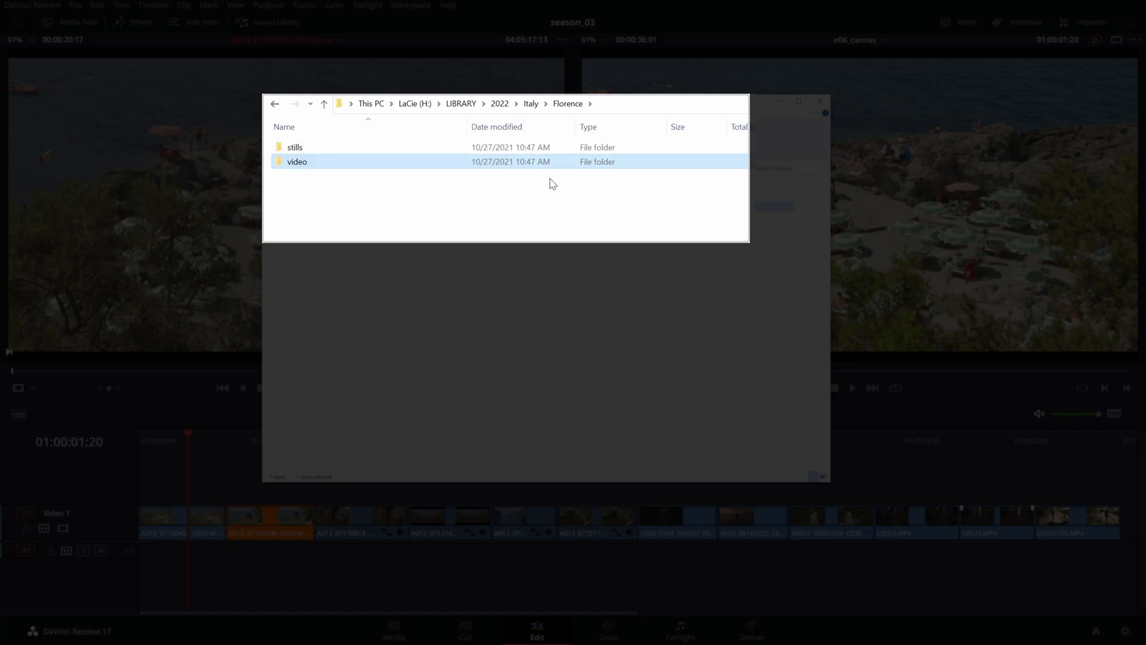
pyautogui.press('Return')
pyautogui.hotkey('ctrl', 'shift', 'n')
pyautogui.write('bmpcc4k')
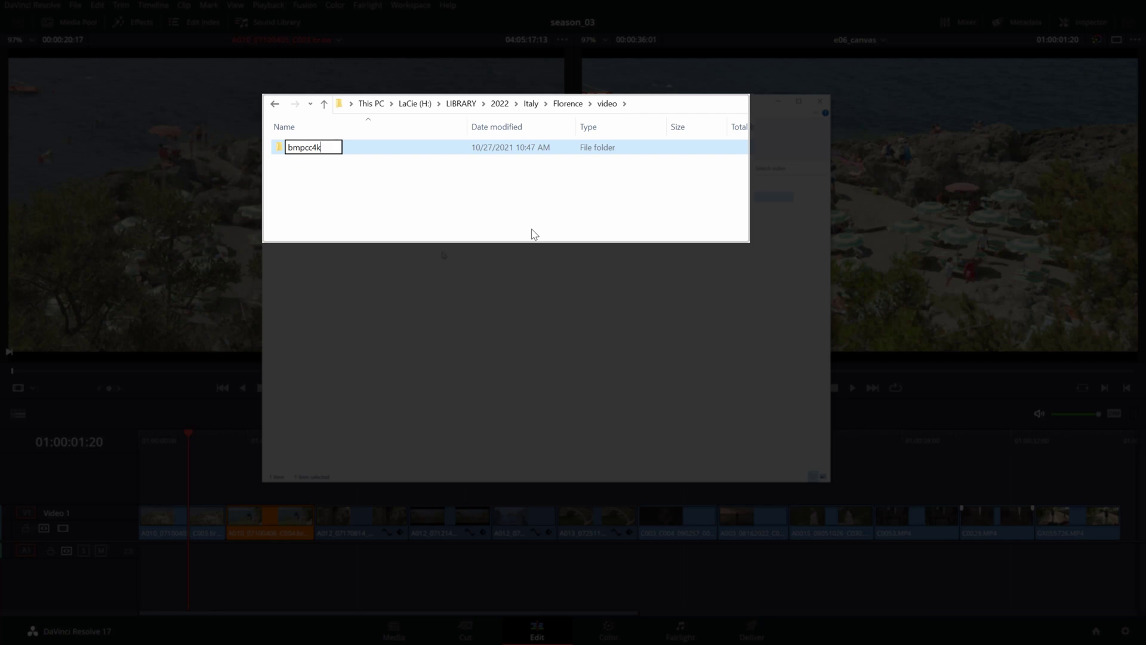
pyautogui.press('Return')
# Step: Go back up to the 2022 folder and drag card clips C0001–C0029 into a6500
pyautogui.click(324, 104)
pyautogui.click(324, 103)
pyautogui.click(323, 105)
pyautogui.click(322, 105)
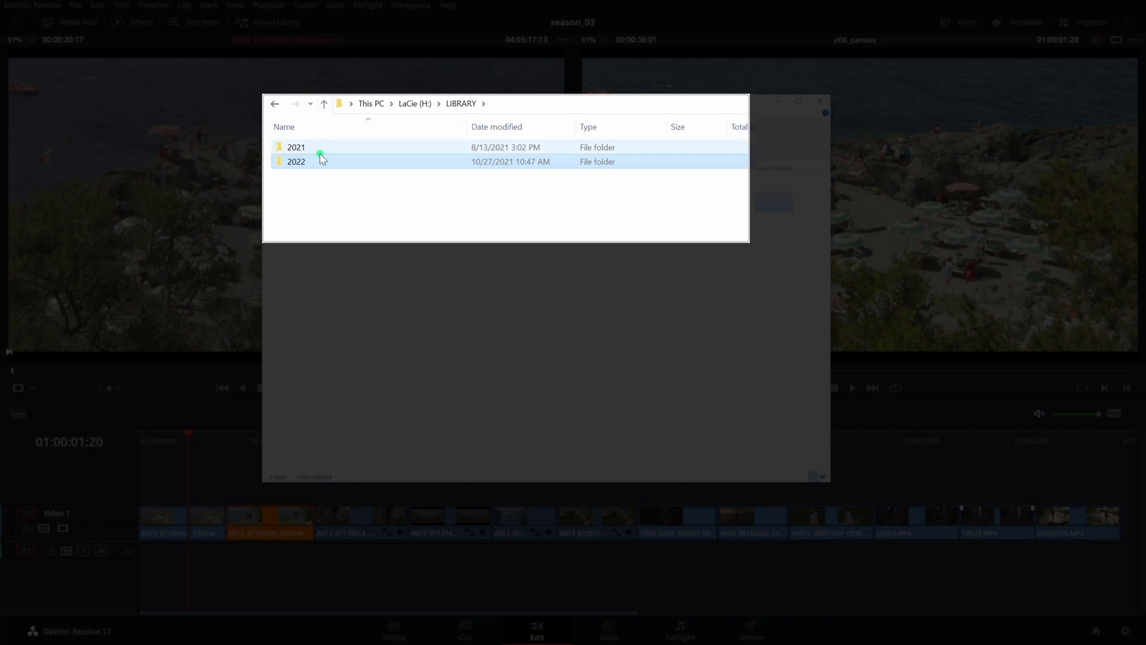
pyautogui.click(320, 150)
pyautogui.click(318, 166)
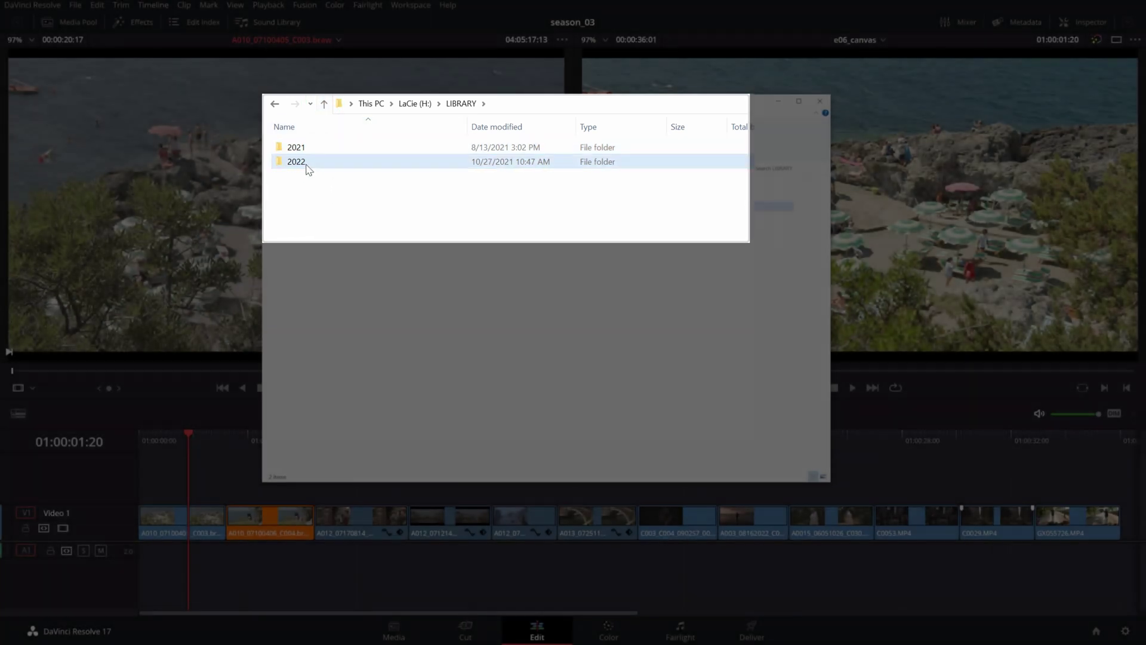
pyautogui.doubleClick(303, 163)
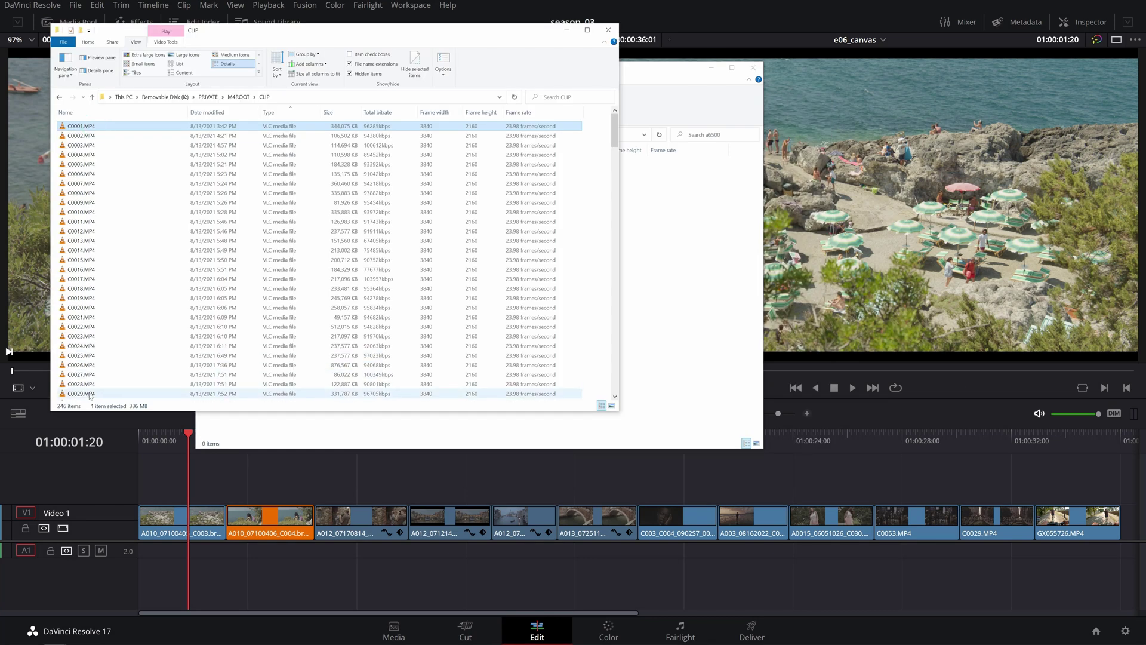
pyautogui.keyDown('shift'); pyautogui.click(89, 394); pyautogui.keyUp('shift')
pyautogui.moveTo(90, 394); pyautogui.dragTo(633, 327)
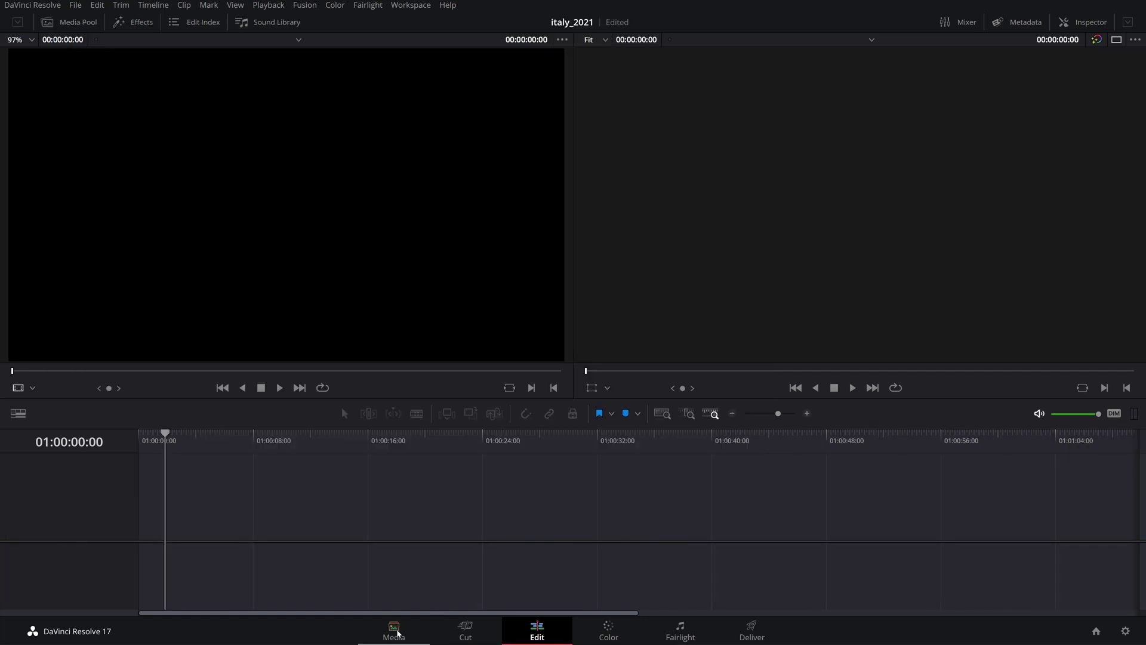
# Step: On the Media page, create an Italy bin under Master
pyautogui.click(394, 630)
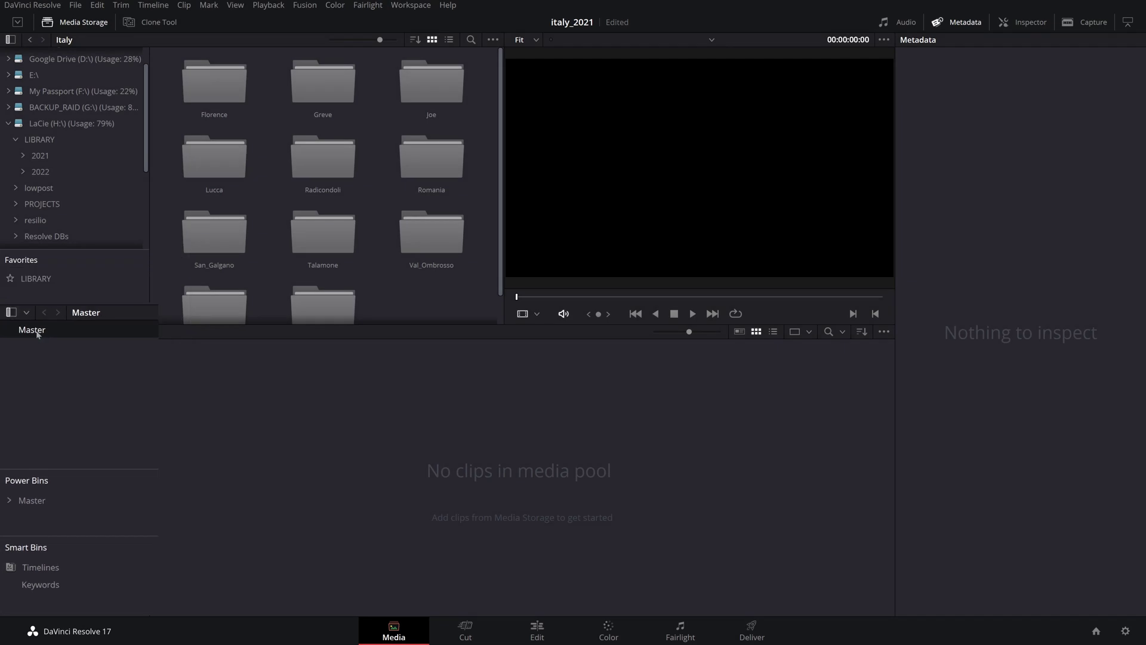
pyautogui.rightClick(32, 350)
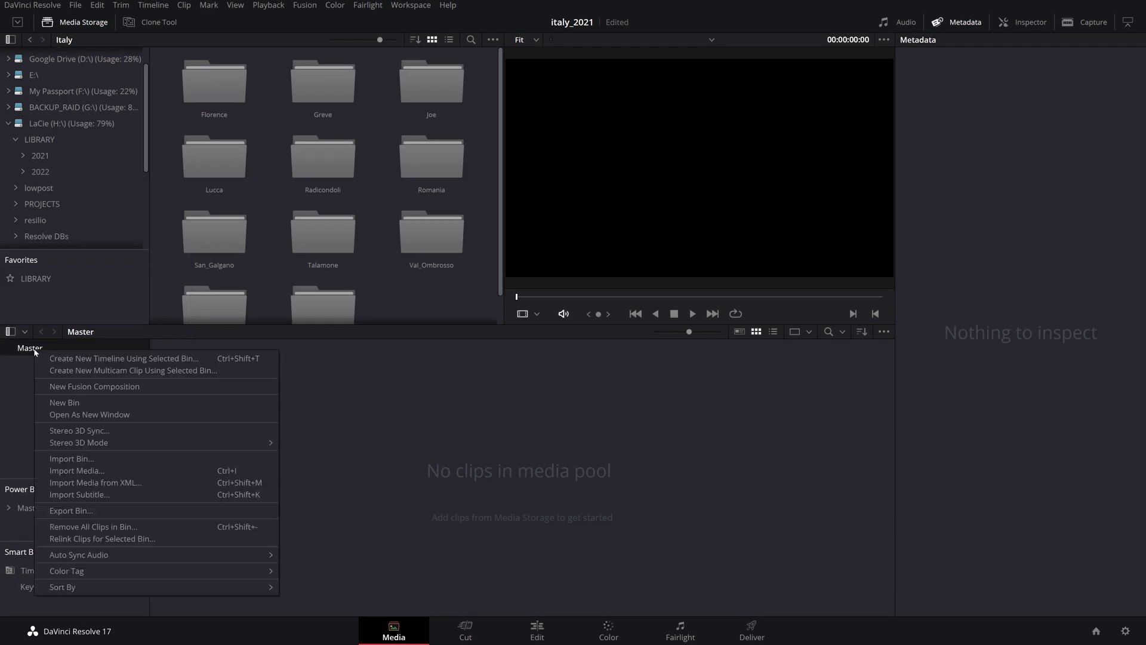
pyautogui.click(71, 403)
pyautogui.write('Italy')
pyautogui.press('Return')
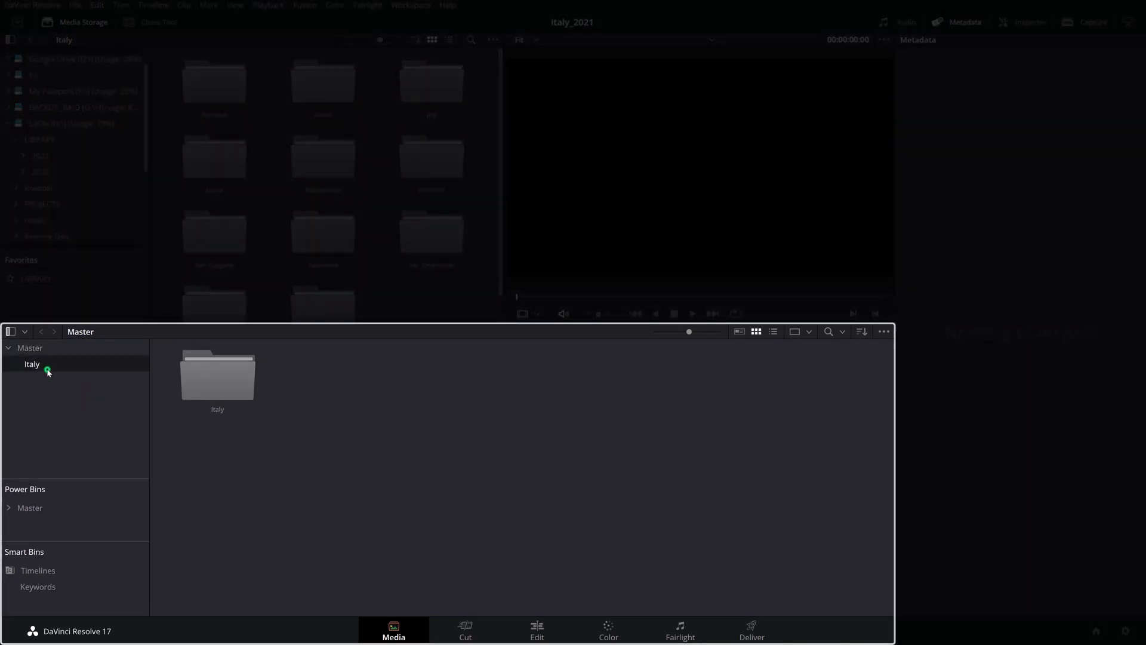
# Step: Add bmpcc4k and bmpcc6k_pro bins inside the Italy bin
pyautogui.click(48, 369)
pyautogui.rightClick(46, 368)
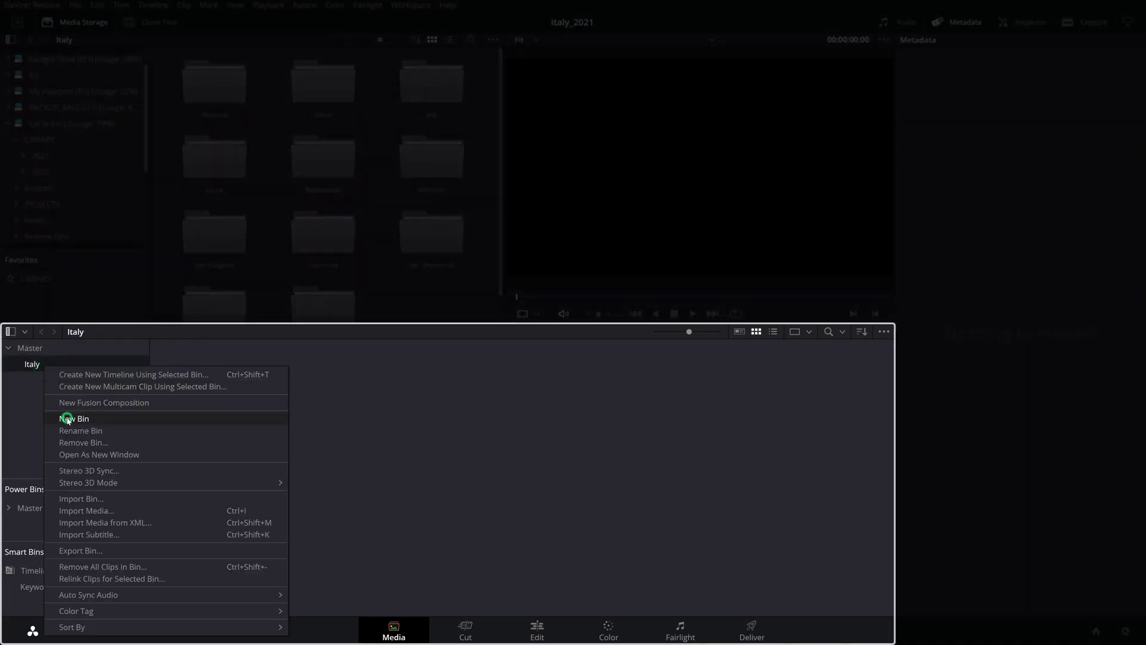
pyautogui.click(67, 418)
pyautogui.write('bmpcc4k')
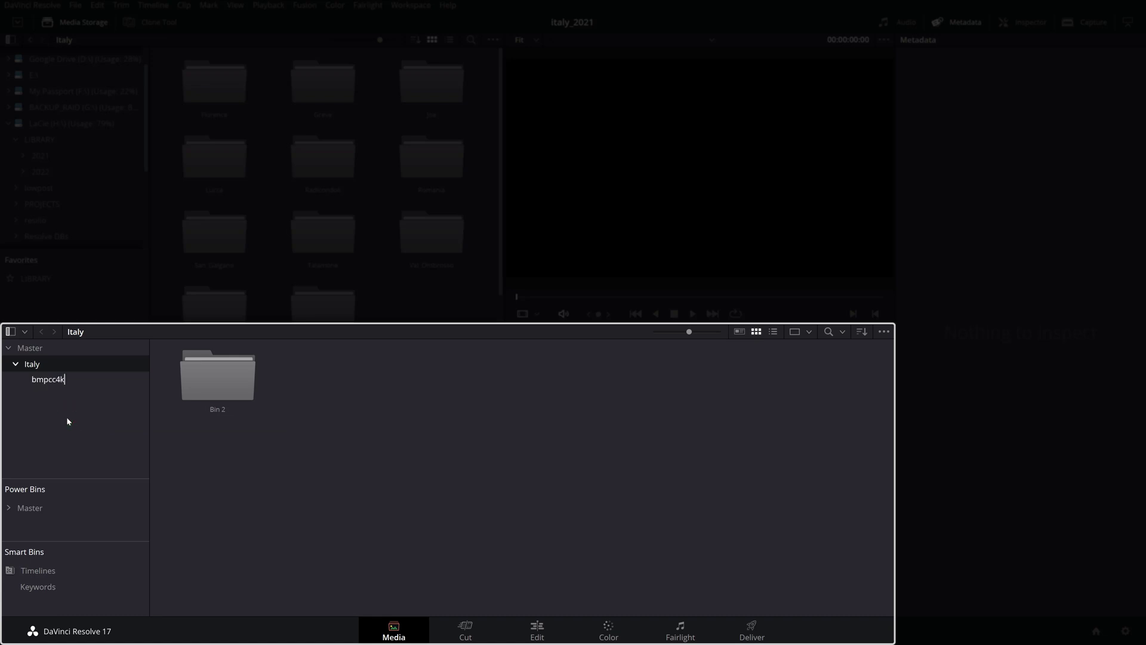
pyautogui.press('Return')
pyautogui.rightClick(48, 365)
pyautogui.click(69, 418)
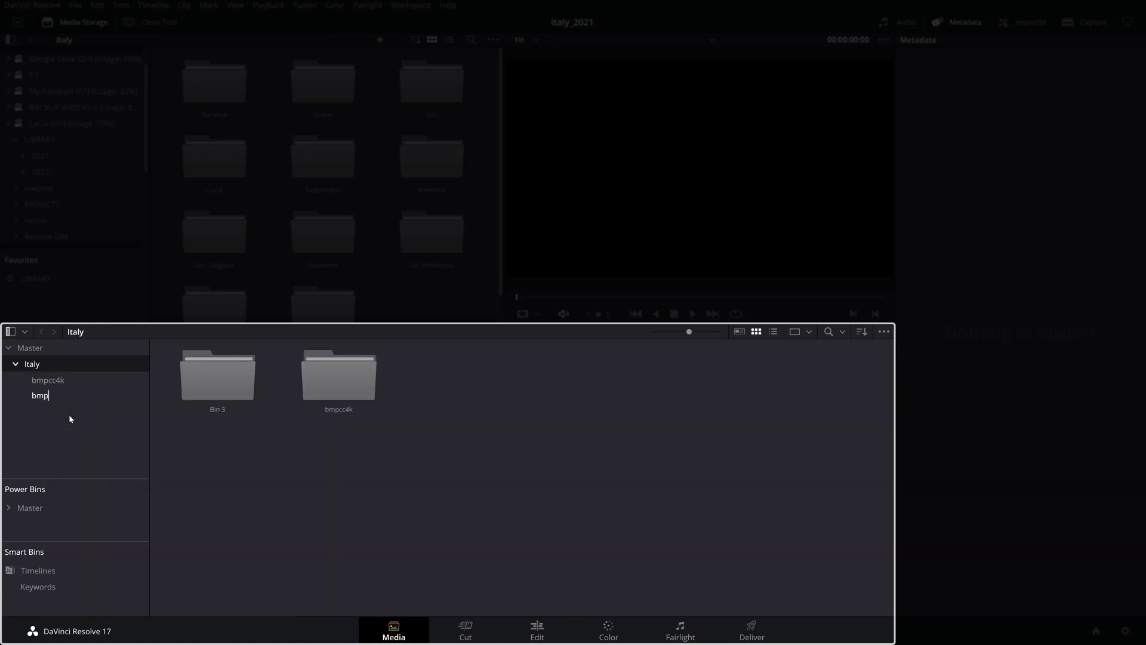
pyautogui.write('bmpcc6k_pro')
pyautogui.press('Return')
# Step: Add a6500 and gopro9 bins inside the Italy bin
pyautogui.rightClick(52, 369)
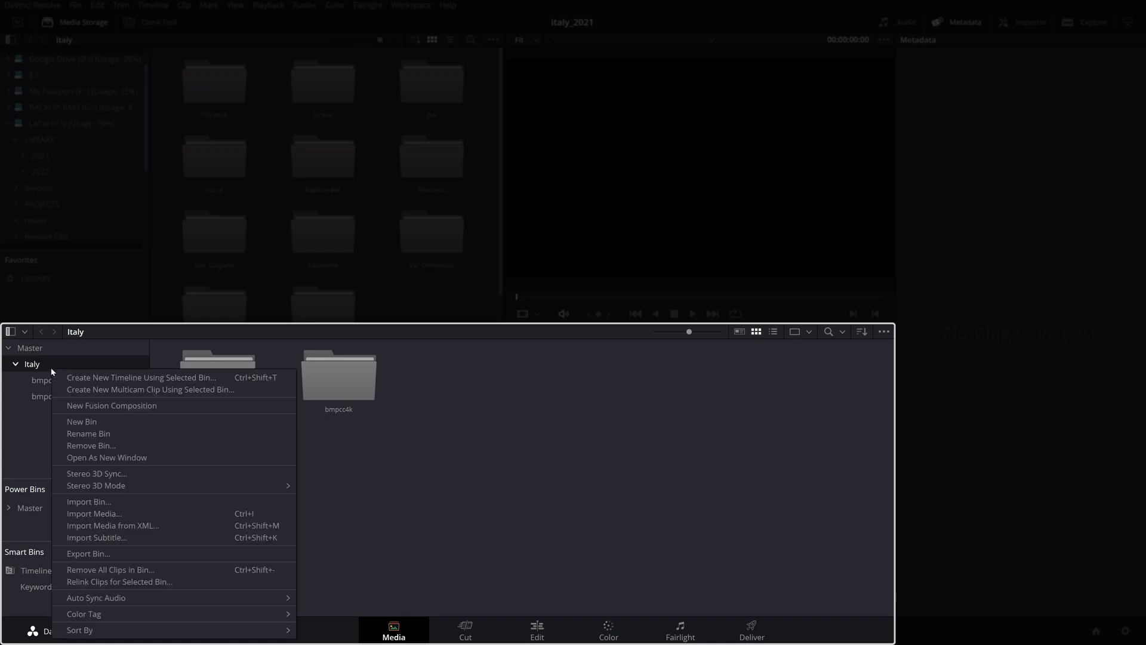
pyautogui.click(85, 422)
pyautogui.write('a6500')
pyautogui.press('Return')
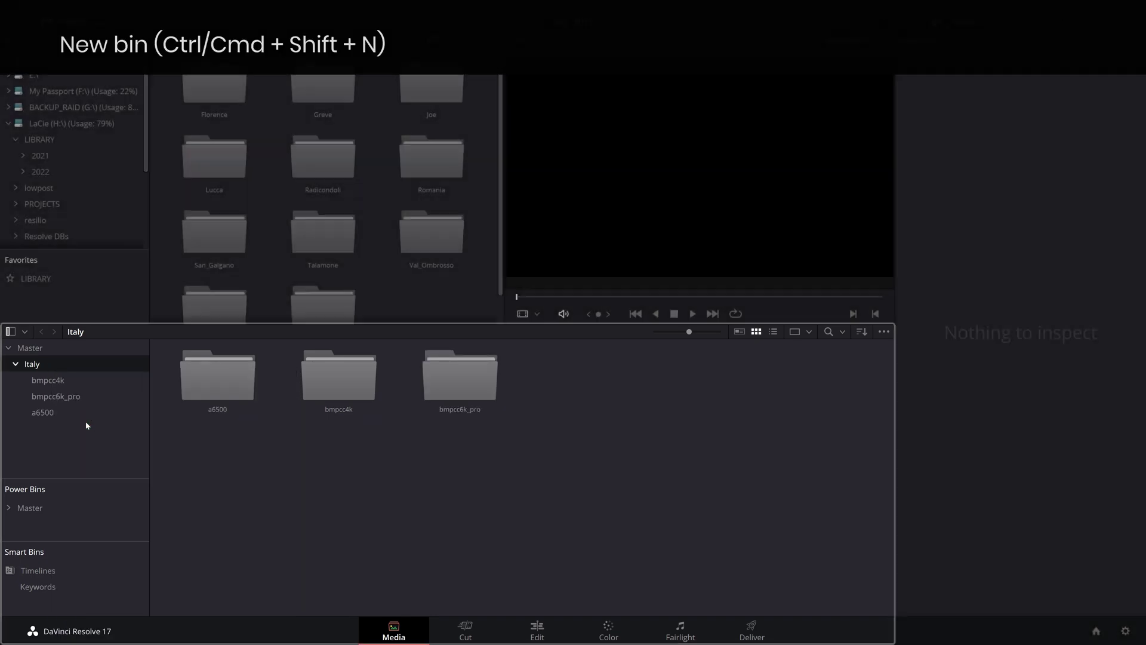
pyautogui.hotkey('ctrl', 'shift', 'n')
pyautogui.write('gopro9')
pyautogui.press('Return')
# Step: Add a nested bin inside gopro9, then bring up the Master bin's sorting options
pyautogui.click(53, 431)
pyautogui.rightClick(51, 432)
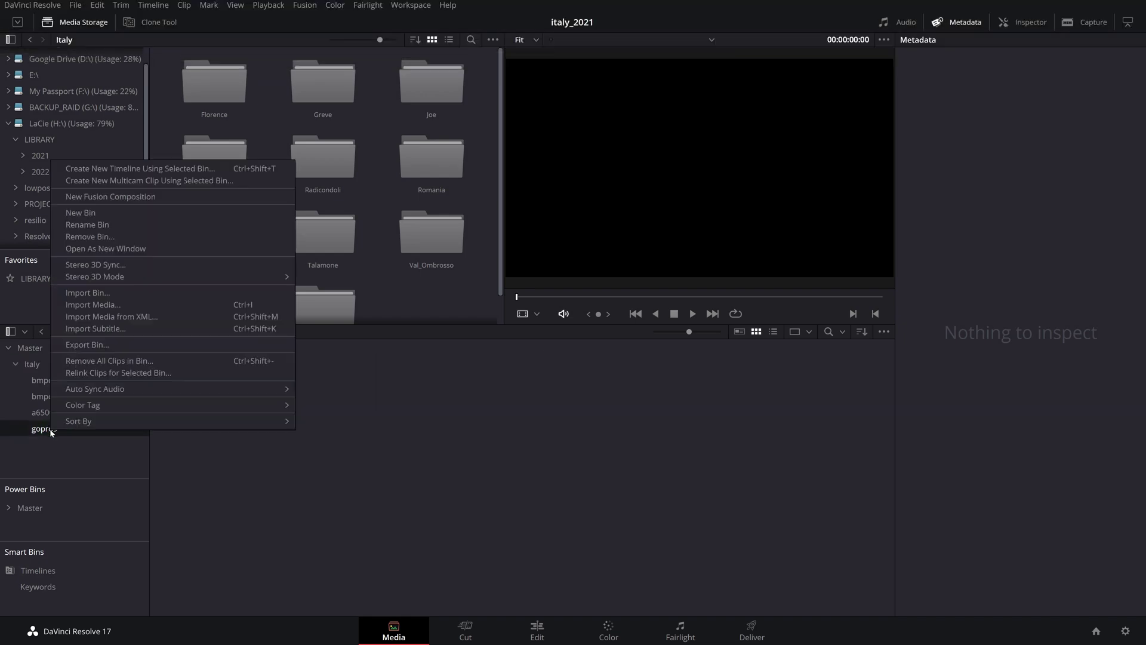
pyautogui.click(78, 213)
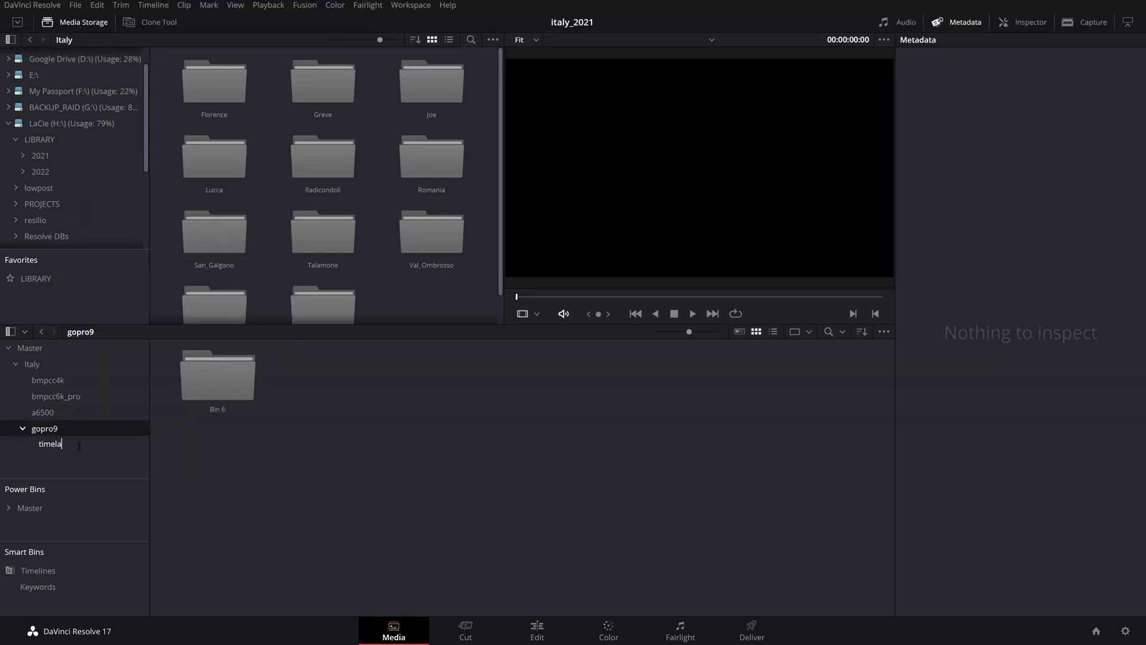
pyautogui.click(37, 349)
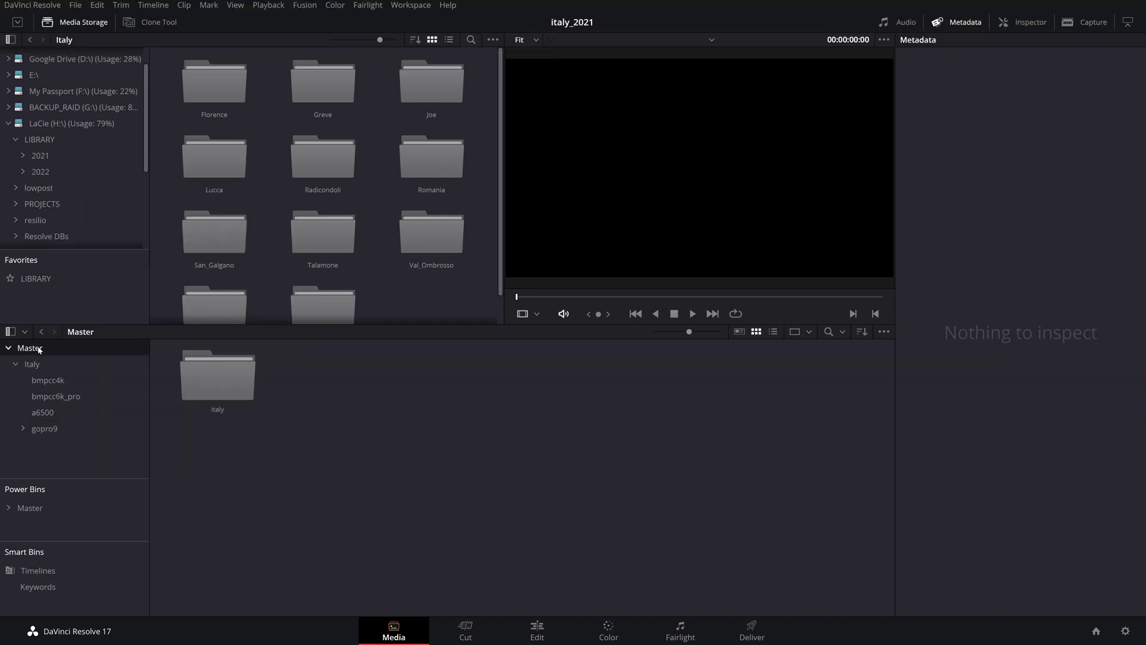
pyautogui.rightClick(38, 350)
pyautogui.moveTo(80, 588)
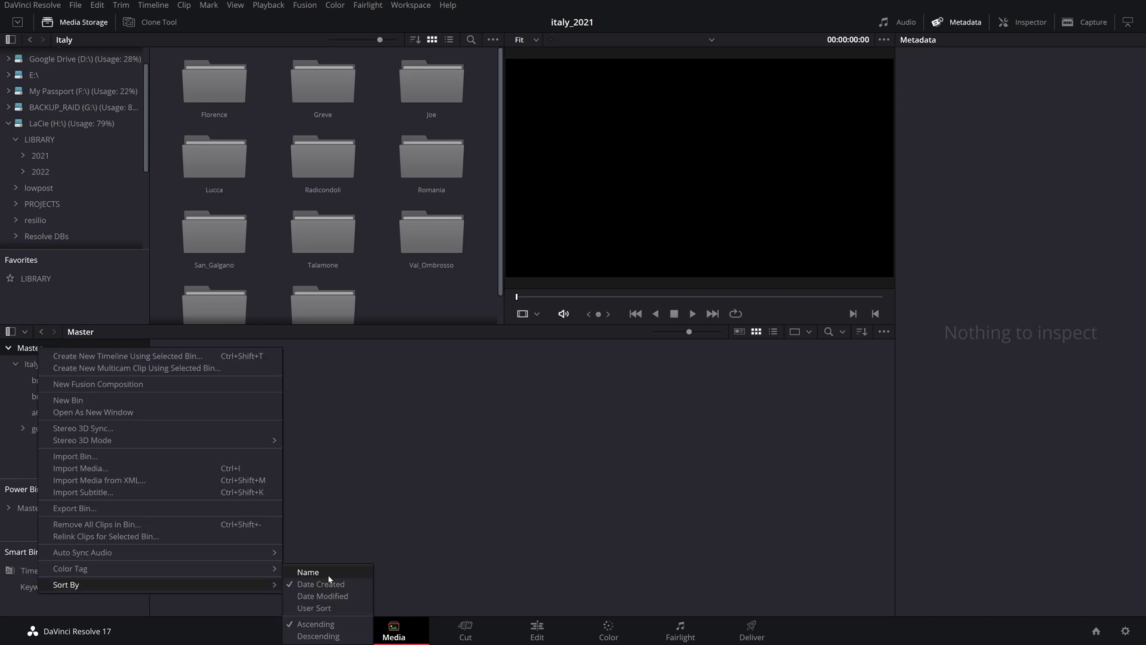
# Step: Set Master to user sorting and add all Greve video clips to the bmpcc4k bin
pyautogui.click(336, 607)
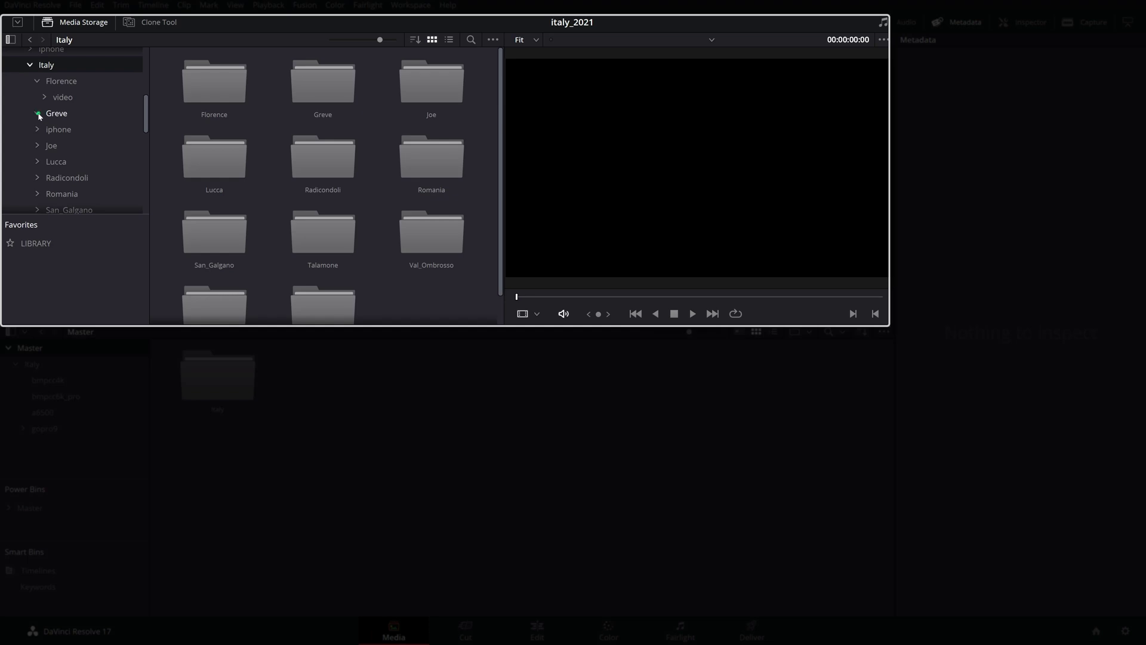
pyautogui.click(38, 113)
pyautogui.click(84, 130)
pyautogui.click(205, 99)
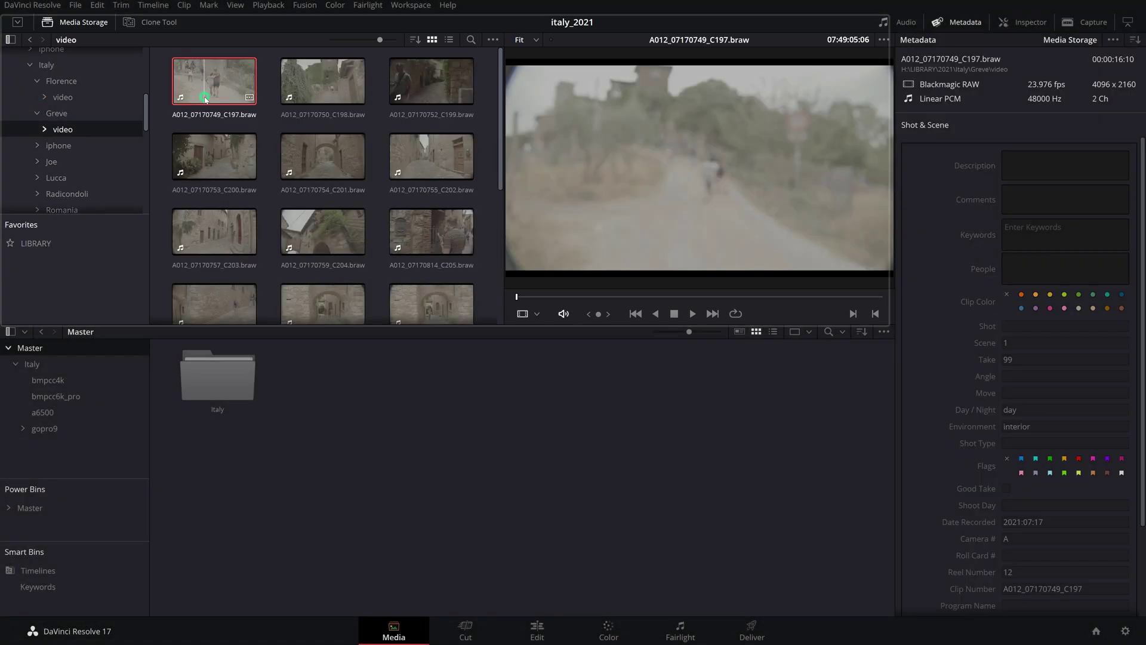
pyautogui.scroll(-5, 430, 250)
pyautogui.keyDown('shift'); pyautogui.click(211, 277); pyautogui.keyUp('shift')
pyautogui.click(61, 379)
pyautogui.moveTo(209, 285); pyautogui.dragTo(287, 428)
# Step: Check the details of clips C198, C204 and C205
pyautogui.click(344, 372)
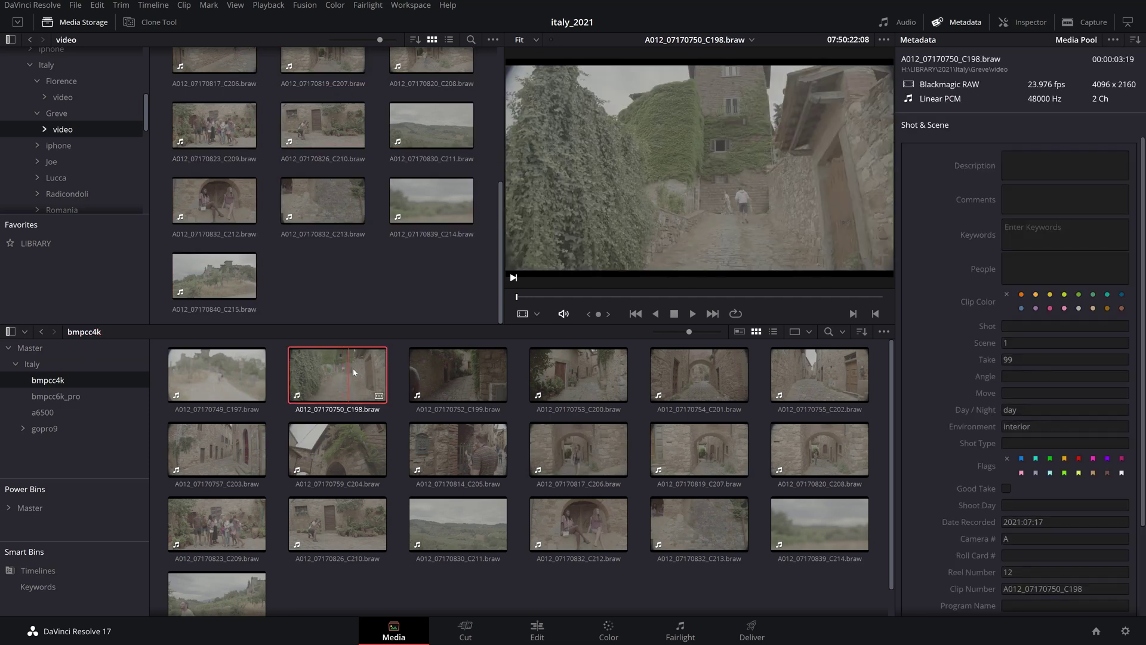
pyautogui.click(359, 443)
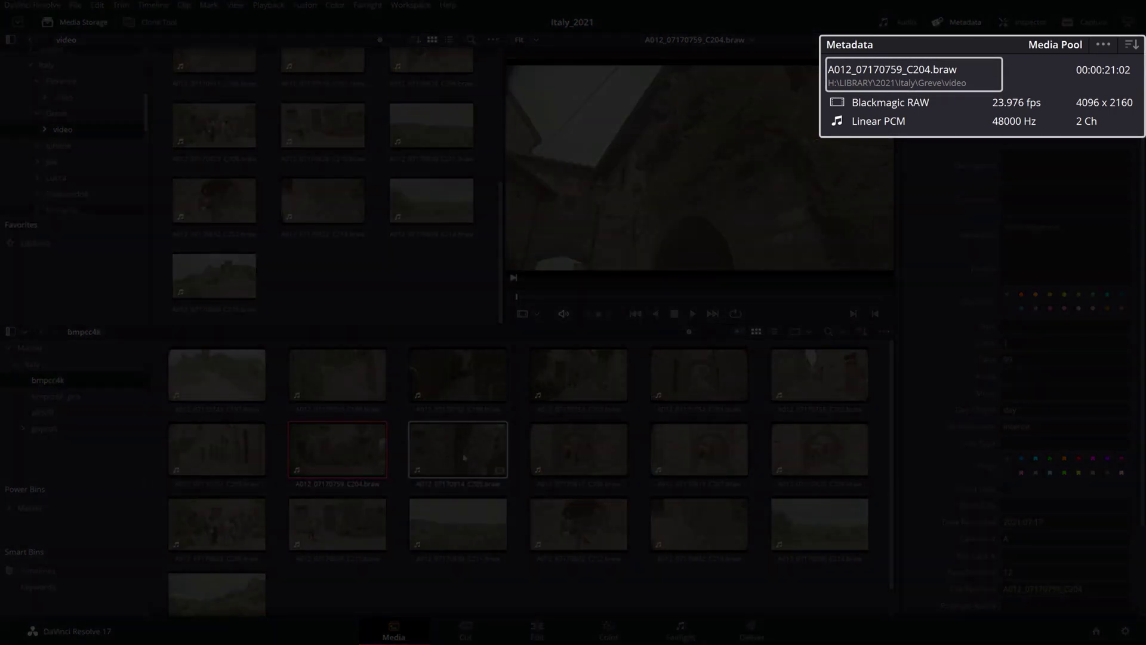
pyautogui.click(464, 457)
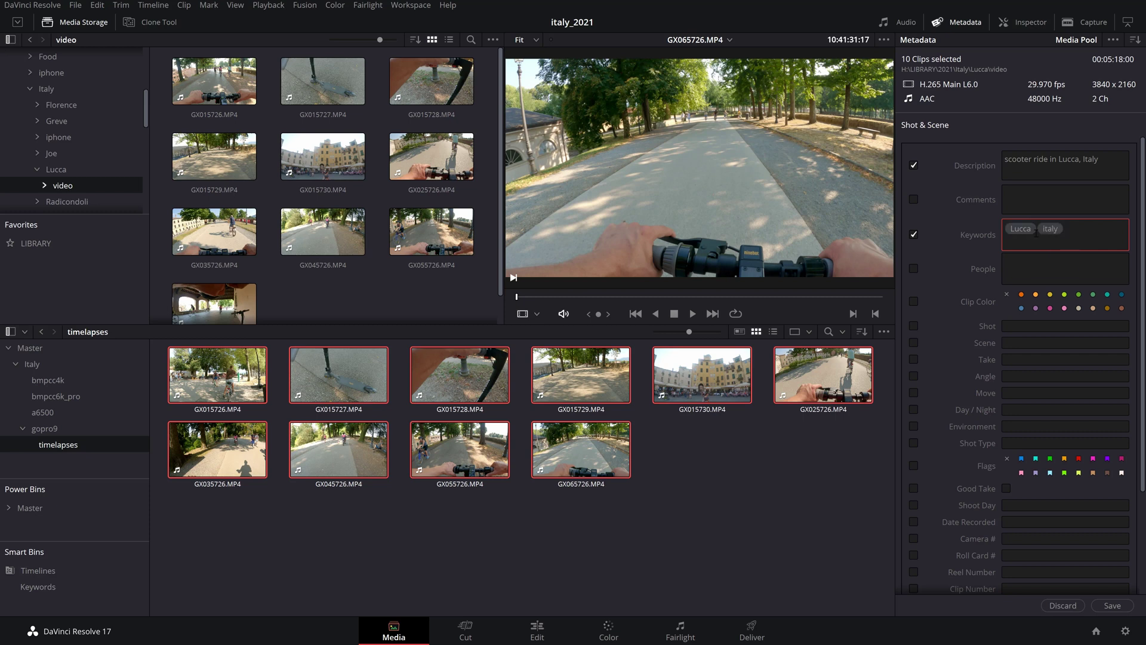
# Step: Set Environment to exterior and comment 'have people with unreleased MR' on the ten clips, then save
pyautogui.write('gopro9')
pyautogui.click(1023, 426)
pyautogui.write('exterior')
pyautogui.click(1013, 411)
pyautogui.click(1013, 443)
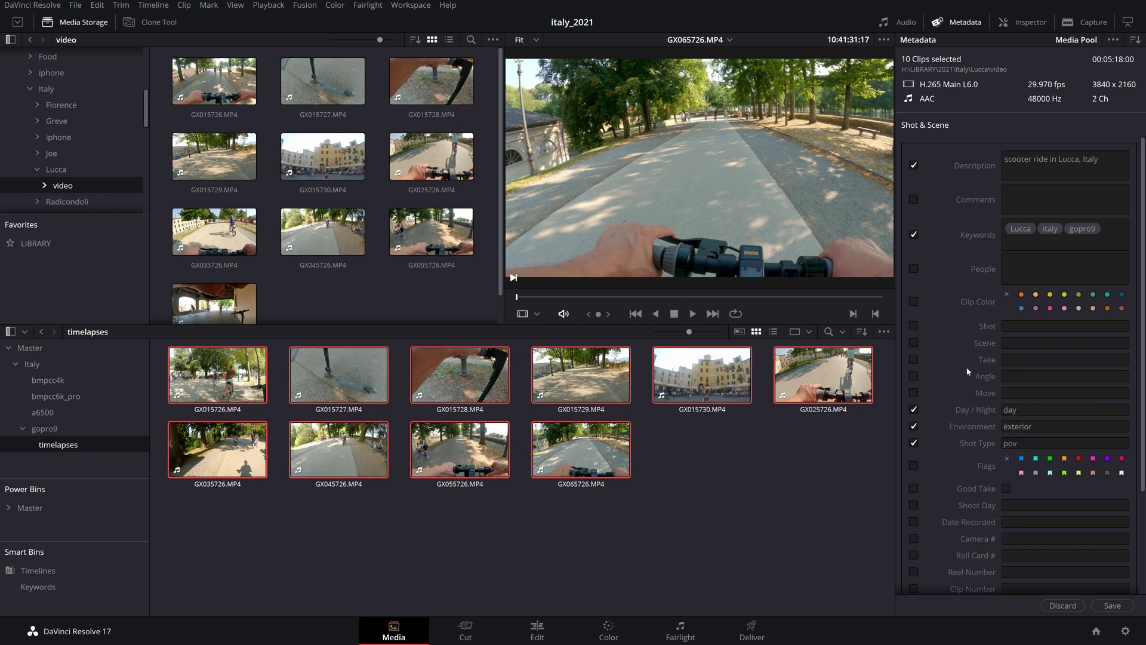
pyautogui.click(976, 178)
pyautogui.write('have people with unreleased MR')
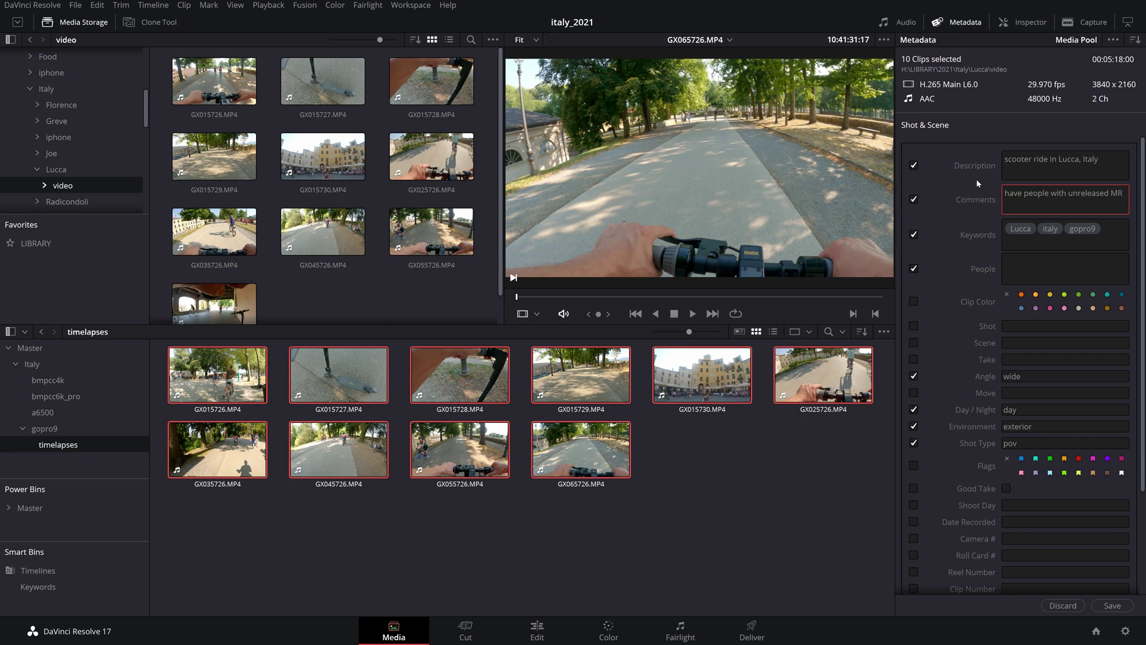
pyautogui.click(1118, 607)
# Step: Browse the Clip Details, Camera and Tech Details metadata groups, then return to Shot & Scene
pyautogui.click(1136, 40)
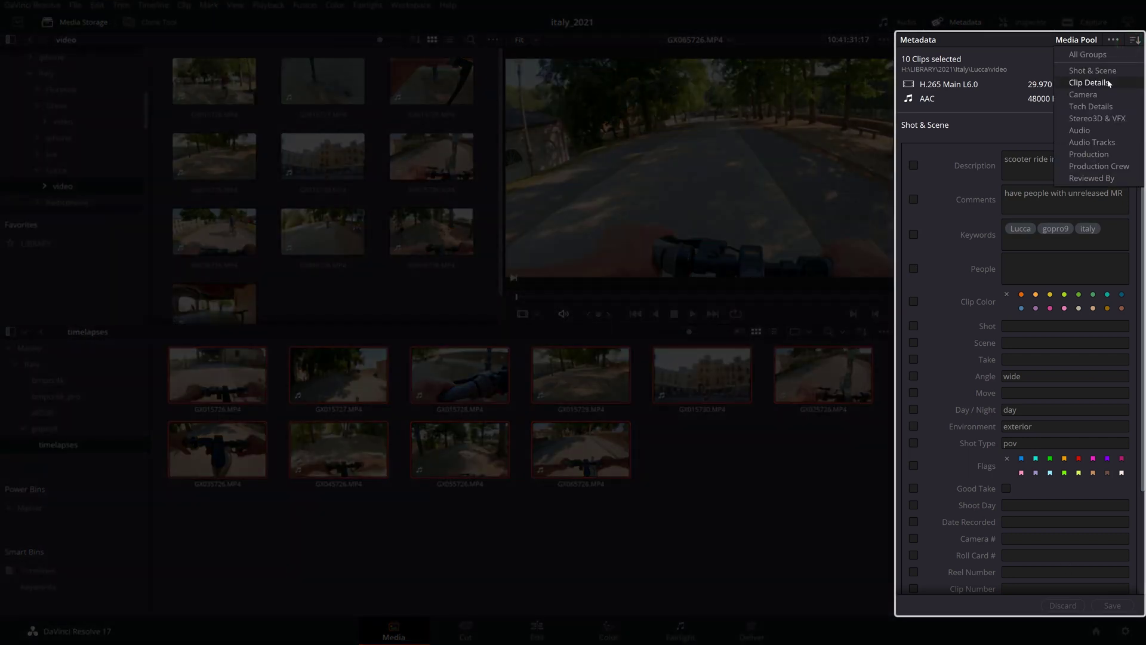
pyautogui.click(1105, 84)
pyautogui.click(1135, 39)
pyautogui.click(1101, 93)
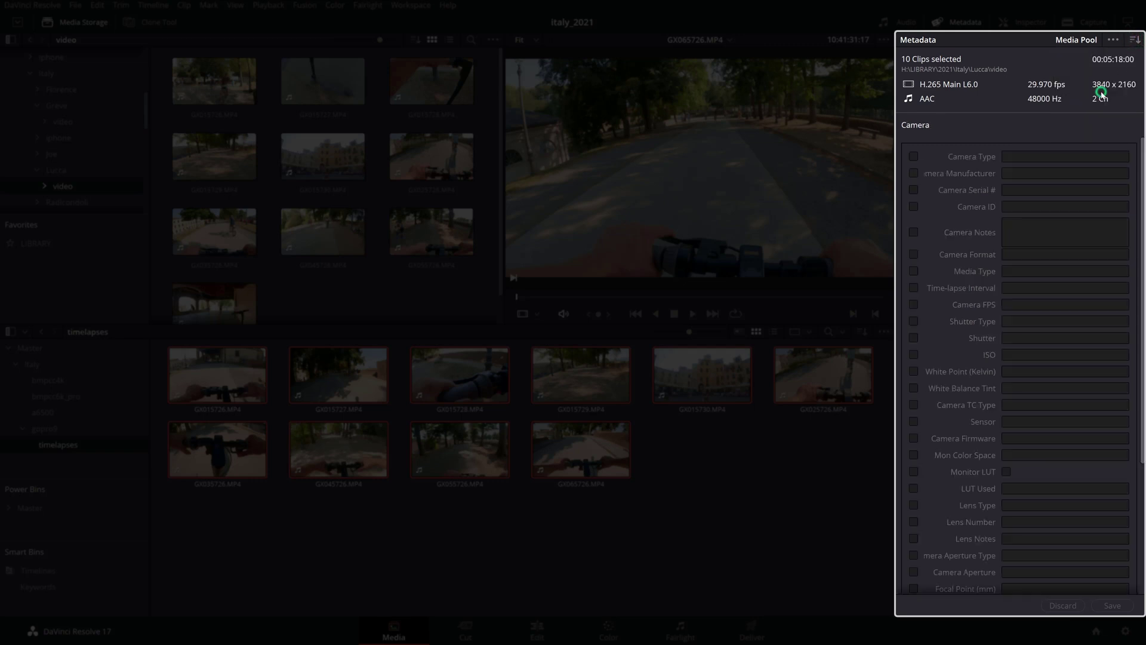
pyautogui.click(1135, 39)
pyautogui.click(1104, 104)
pyautogui.click(1136, 40)
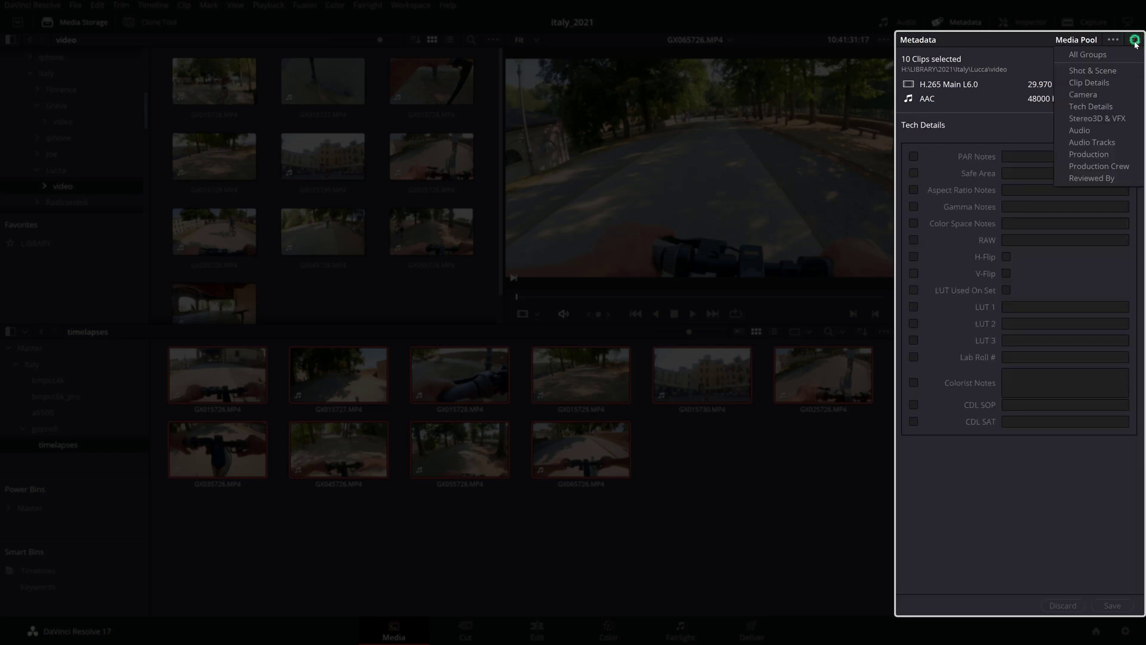
pyautogui.click(1114, 72)
# Step: Tick Keywords, People and Angle for the batch update
pyautogui.scroll(-3, 973, 220)
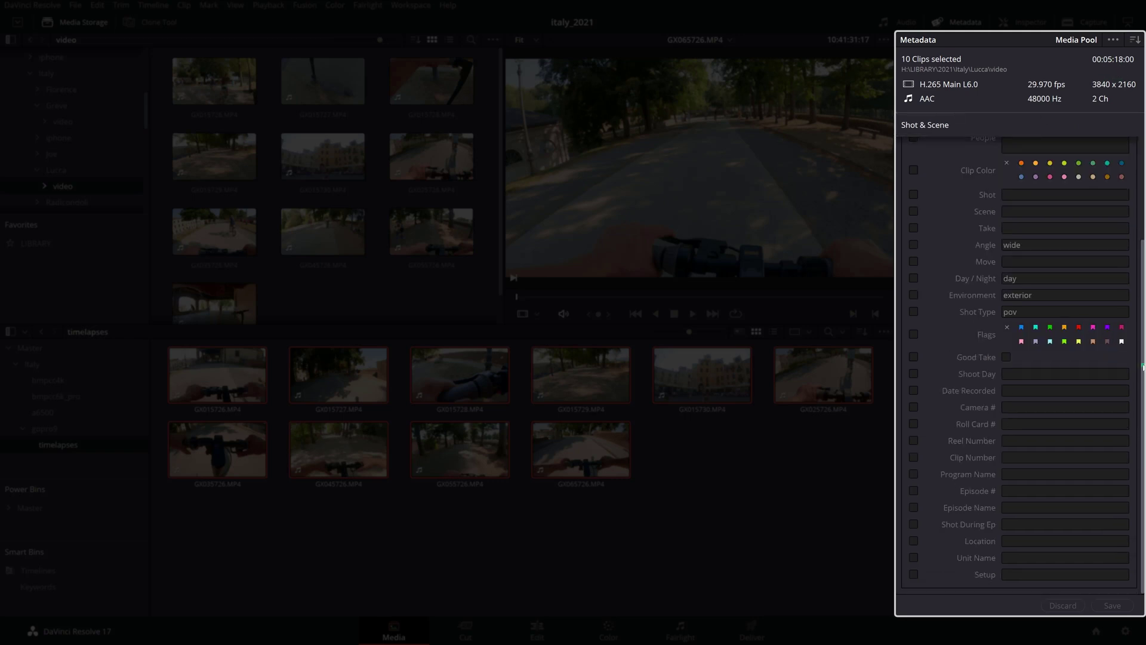
pyautogui.moveTo(1142, 366); pyautogui.dragTo(1142, 251)
pyautogui.click(913, 234)
pyautogui.click(913, 269)
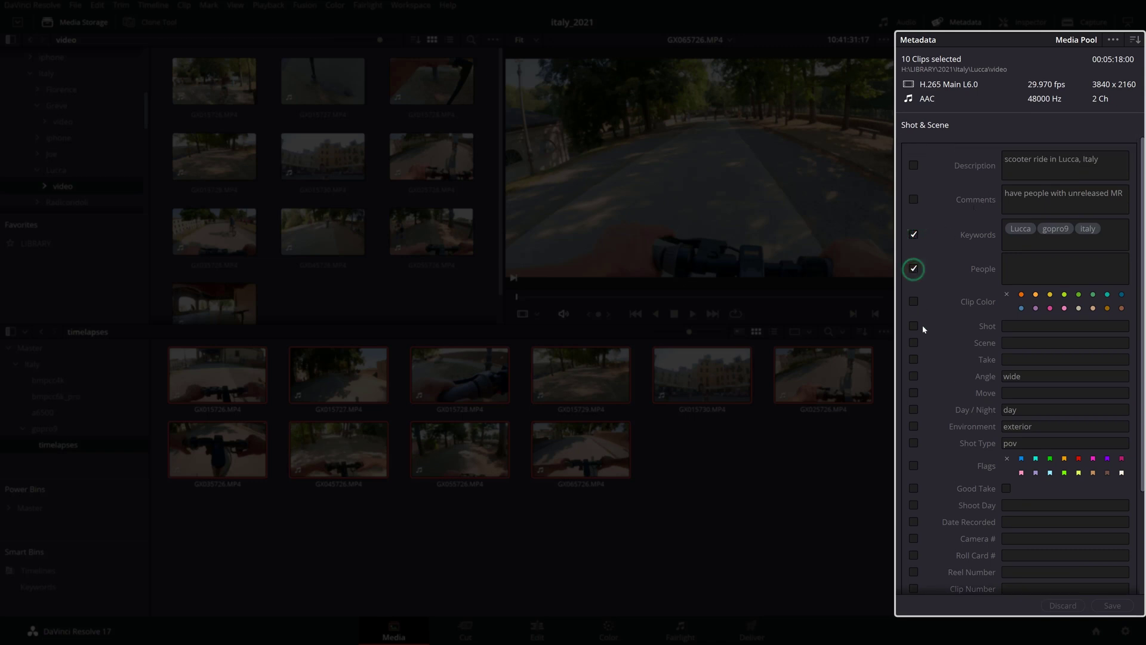
pyautogui.click(914, 375)
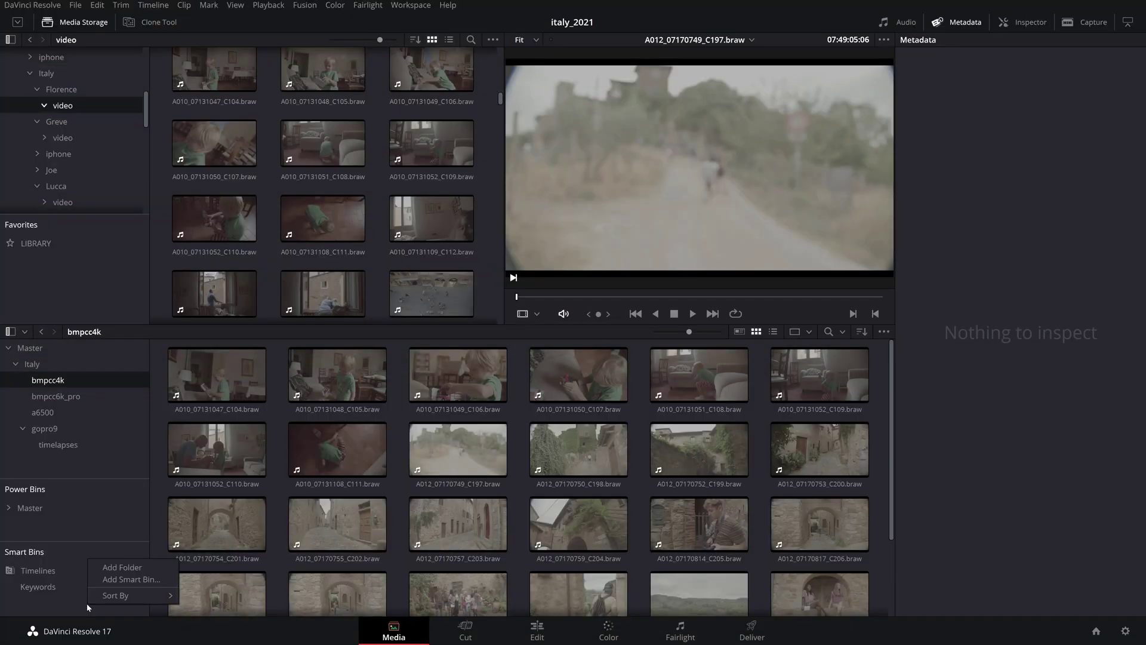
# Step: Add an 'Exterior' smart bin with rule Shot & Scene Environment contains 'exterior', then select all its clips
pyautogui.click(123, 579)
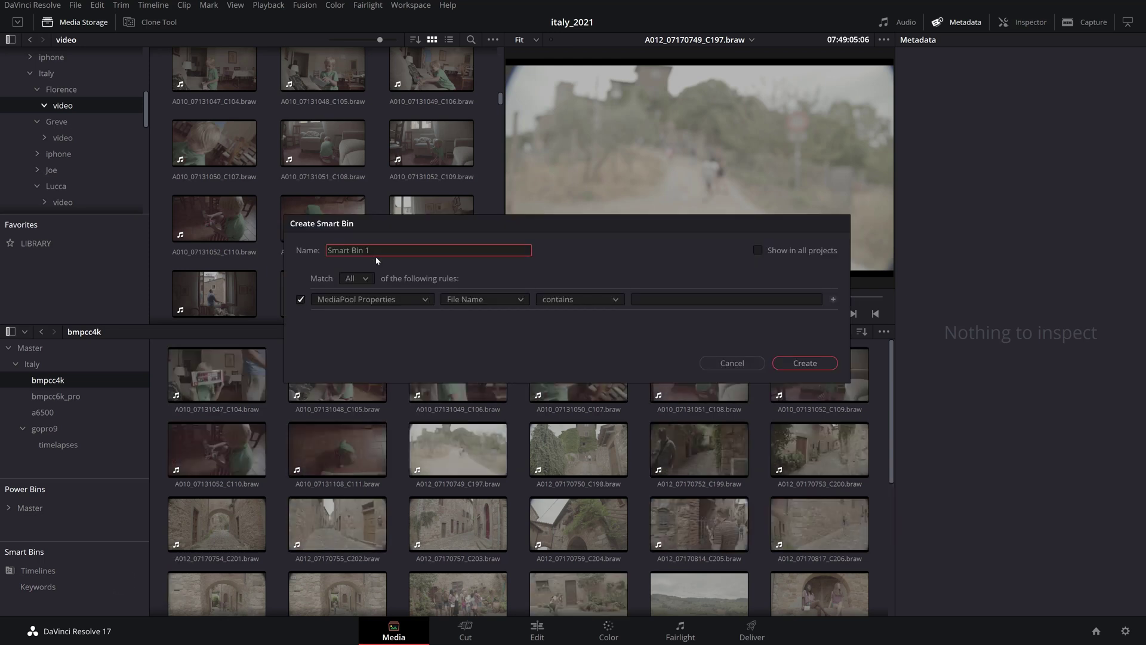
pyautogui.moveTo(388, 250); pyautogui.dragTo(297, 246)
pyautogui.write('Exterior')
pyautogui.click(424, 302)
pyautogui.click(401, 340)
pyautogui.click(493, 303)
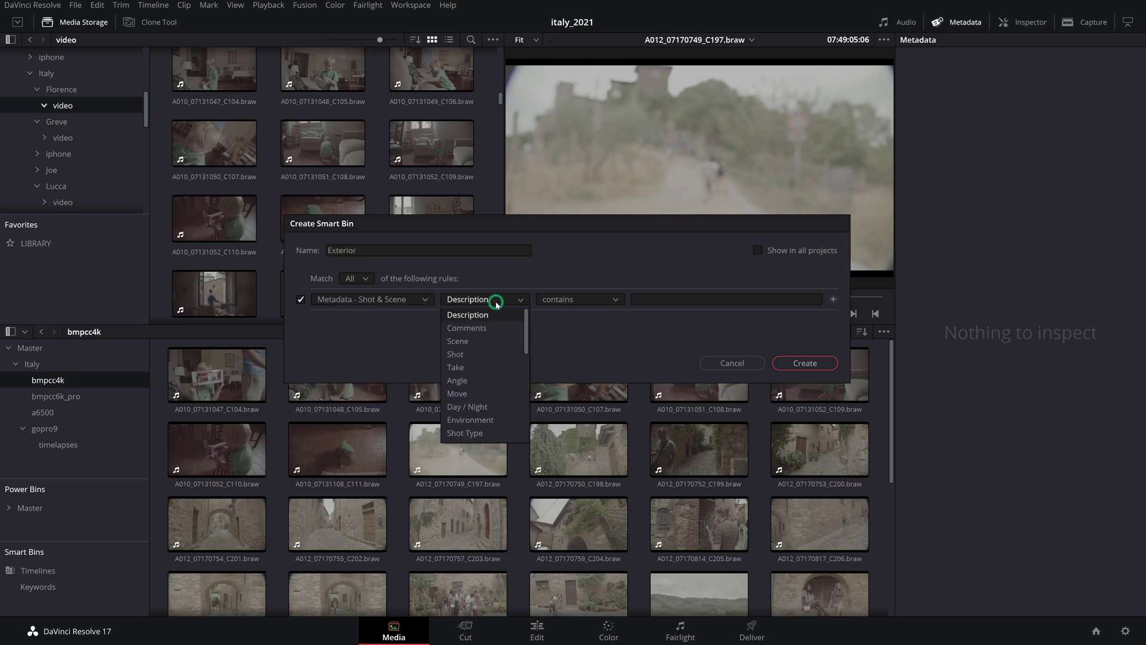
pyautogui.click(471, 419)
pyautogui.click(687, 299)
pyautogui.write('exterior')
pyautogui.click(805, 363)
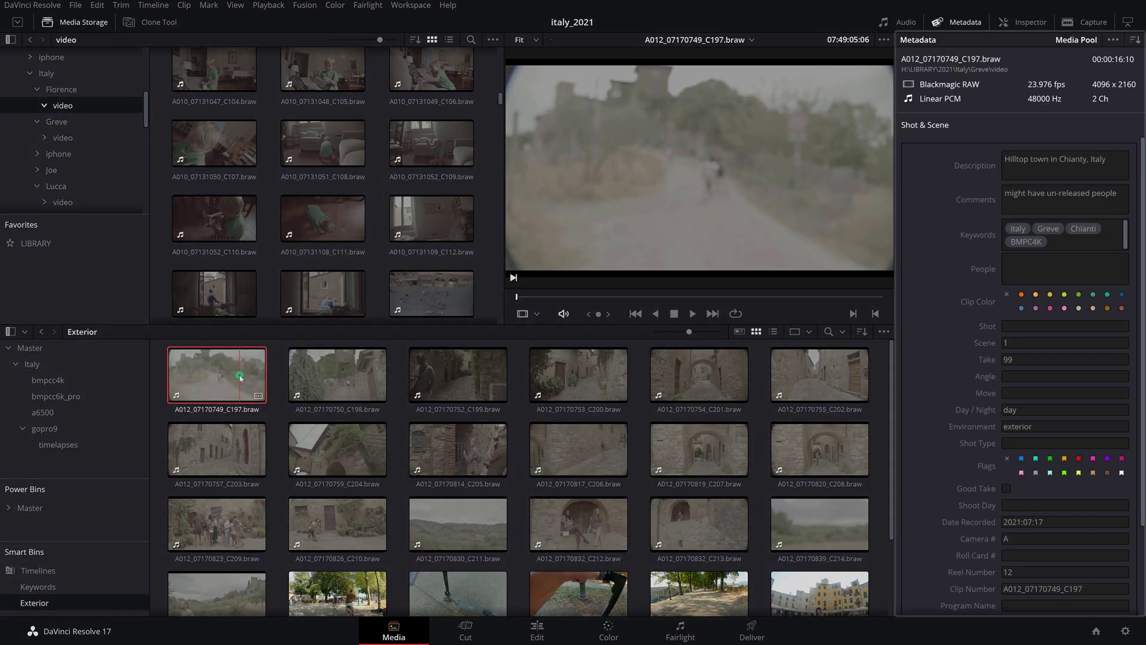
pyautogui.hotkey('ctrl', 'a')
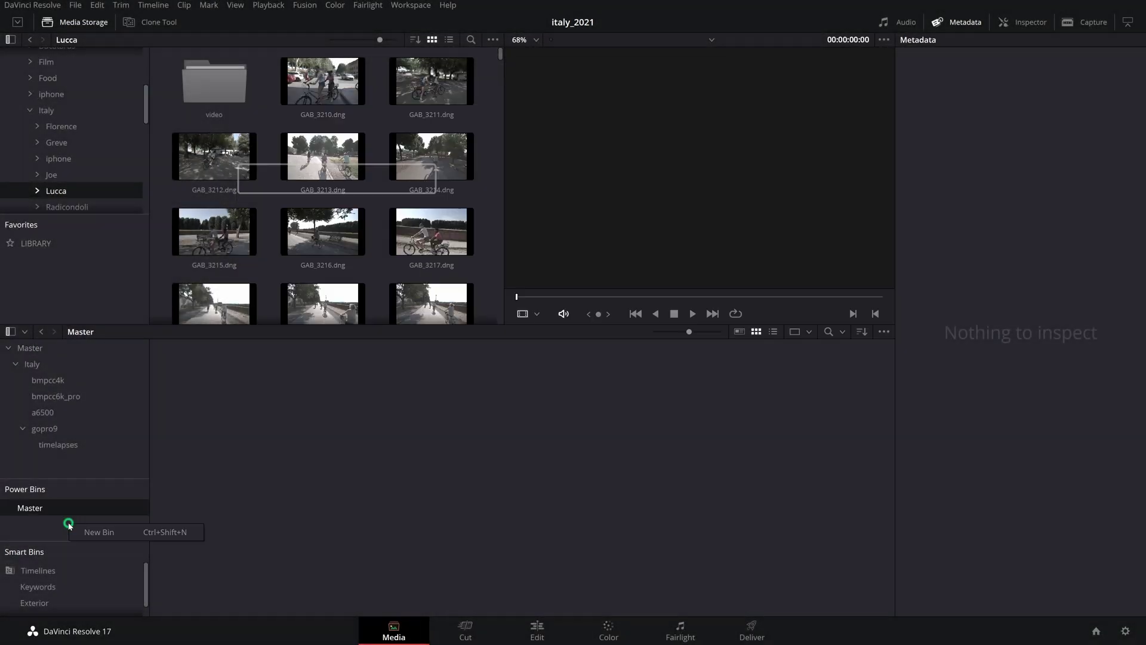
# Step: Add a power bin named ref_stills and open it
pyautogui.click(99, 536)
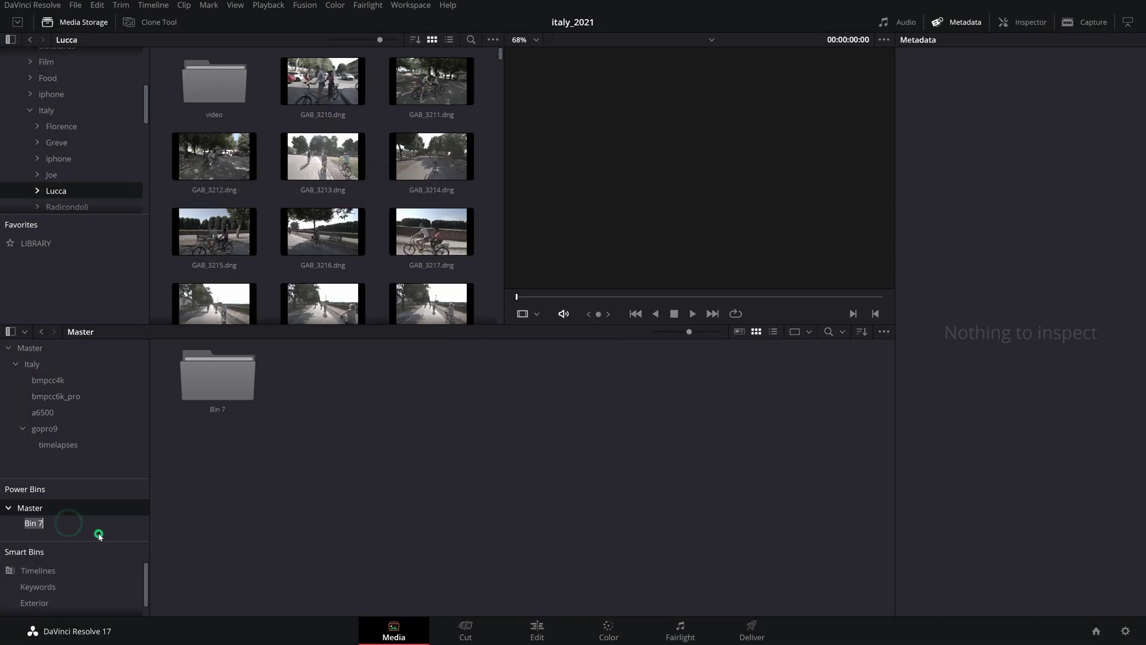
pyautogui.write('ref_stills')
pyautogui.press('Return')
pyautogui.click(49, 524)
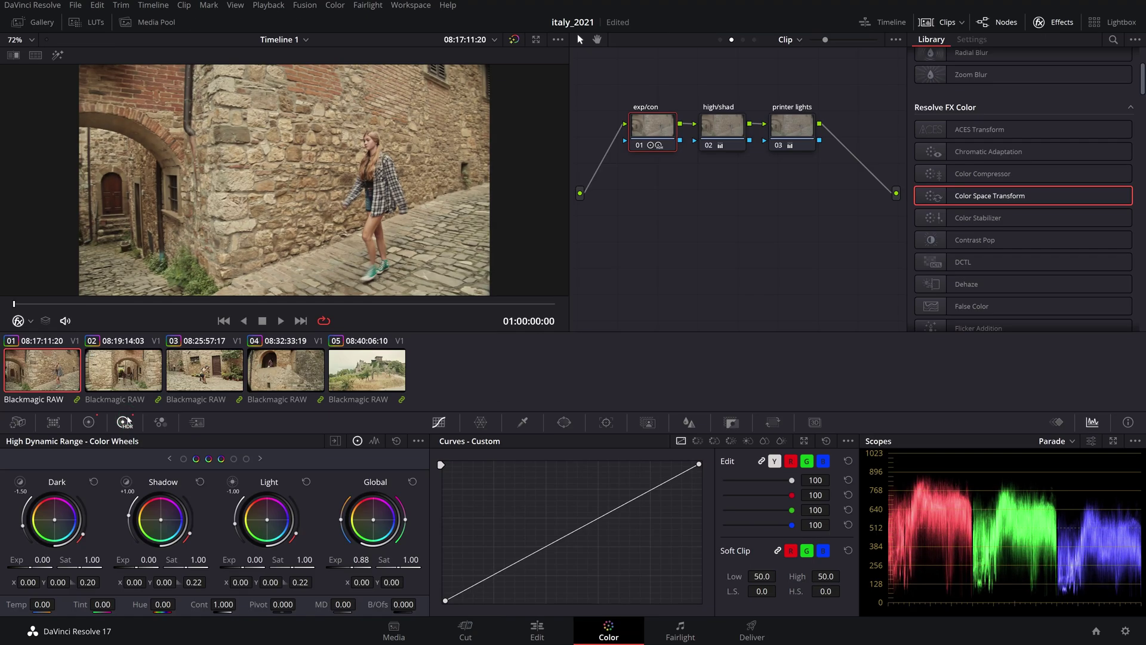
# Step: Play back Timeline 1 on the Color page to review the grades
pyautogui.press('space')
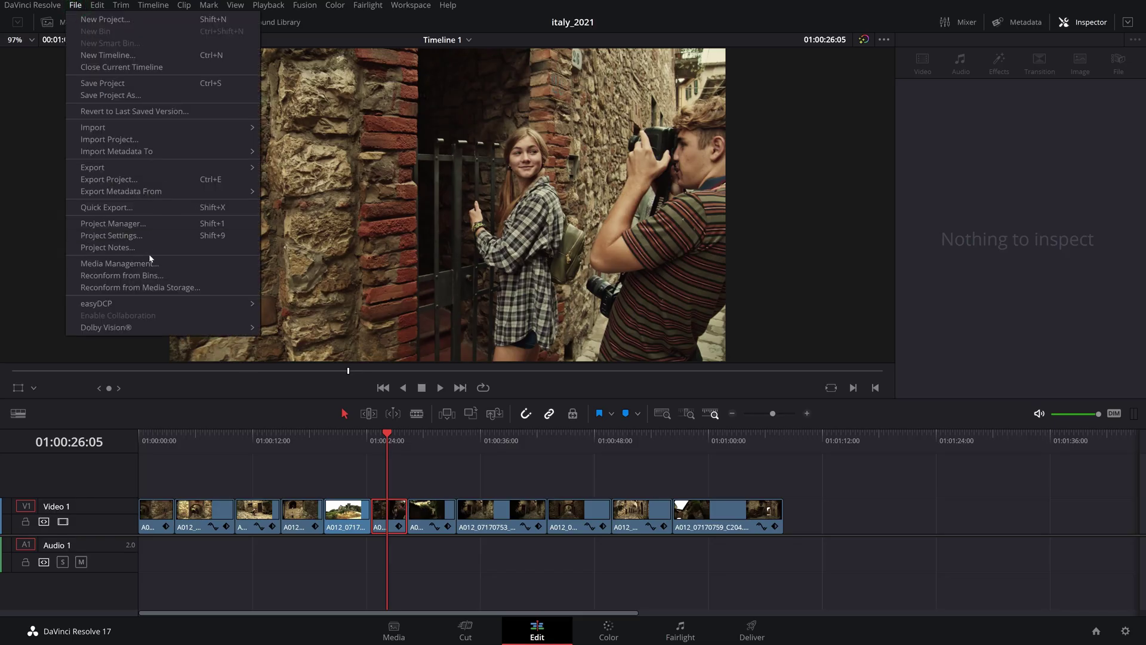
# Step: In Media Management, look through the Timelines, Transcode and Clips options, ending on Timelines
pyautogui.click(148, 265)
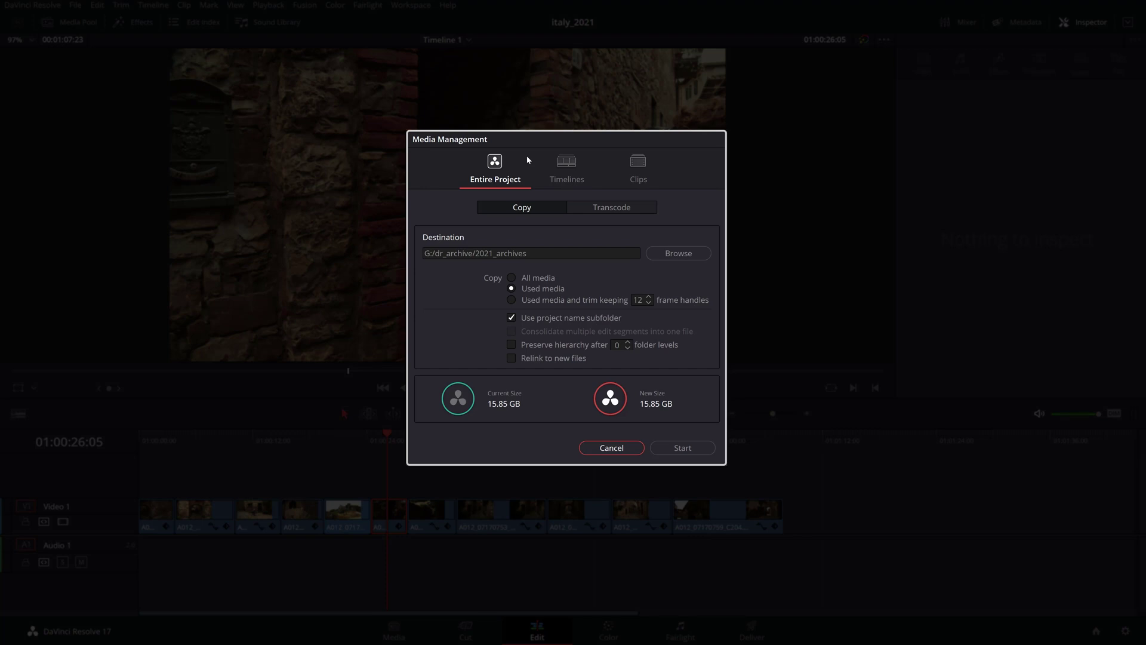
pyautogui.click(571, 165)
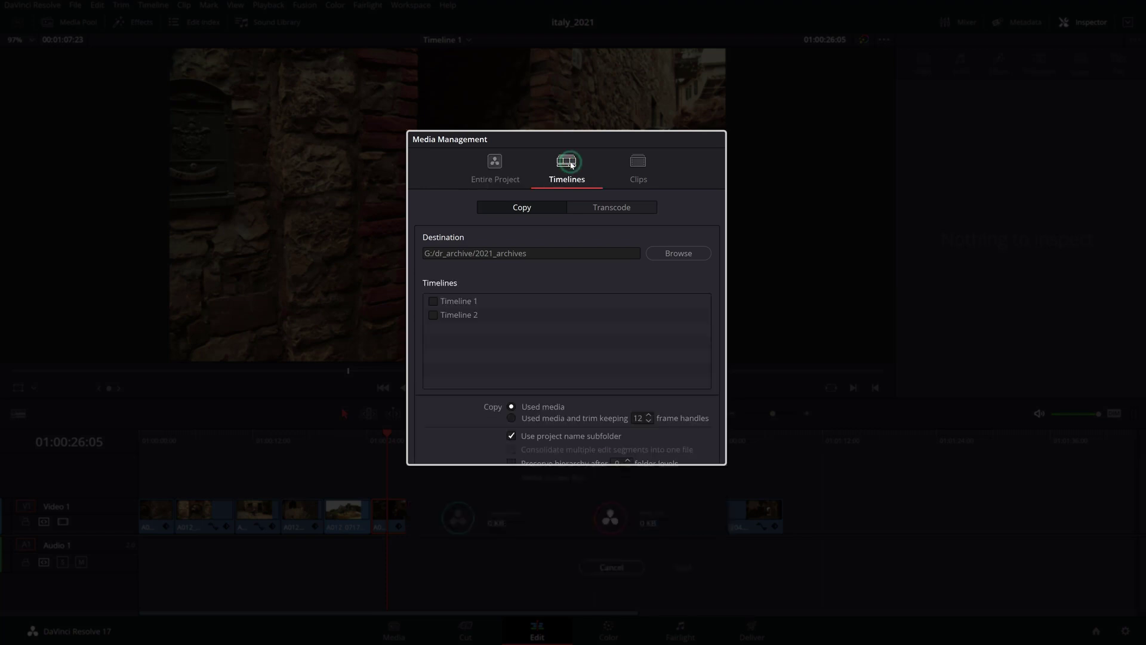
pyautogui.click(602, 208)
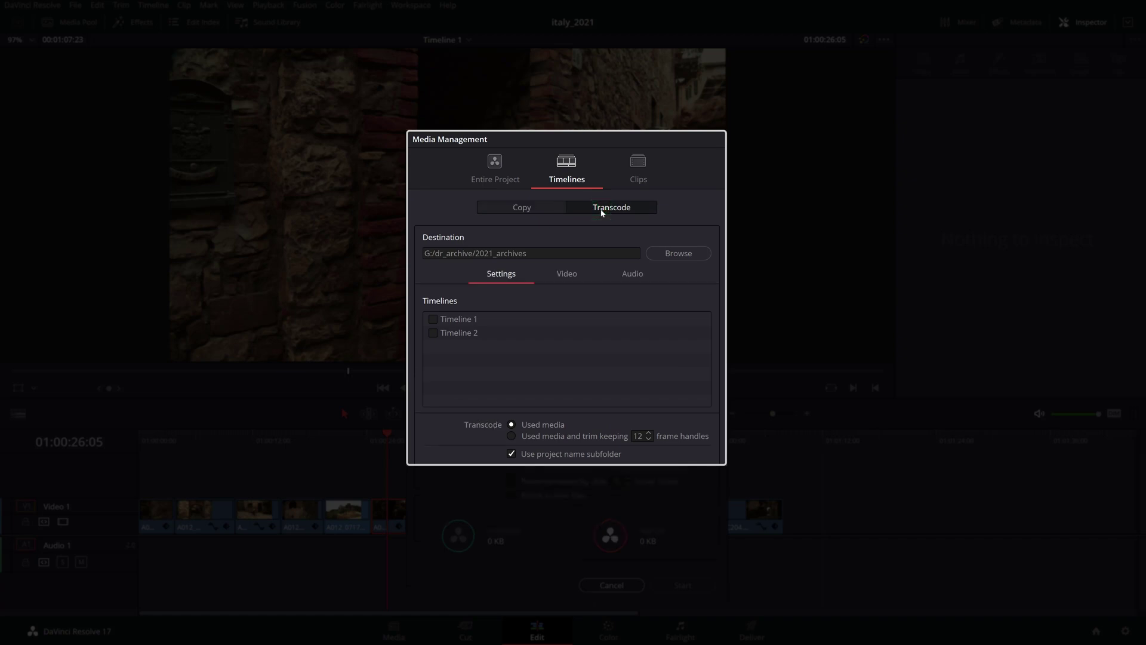
pyautogui.click(635, 168)
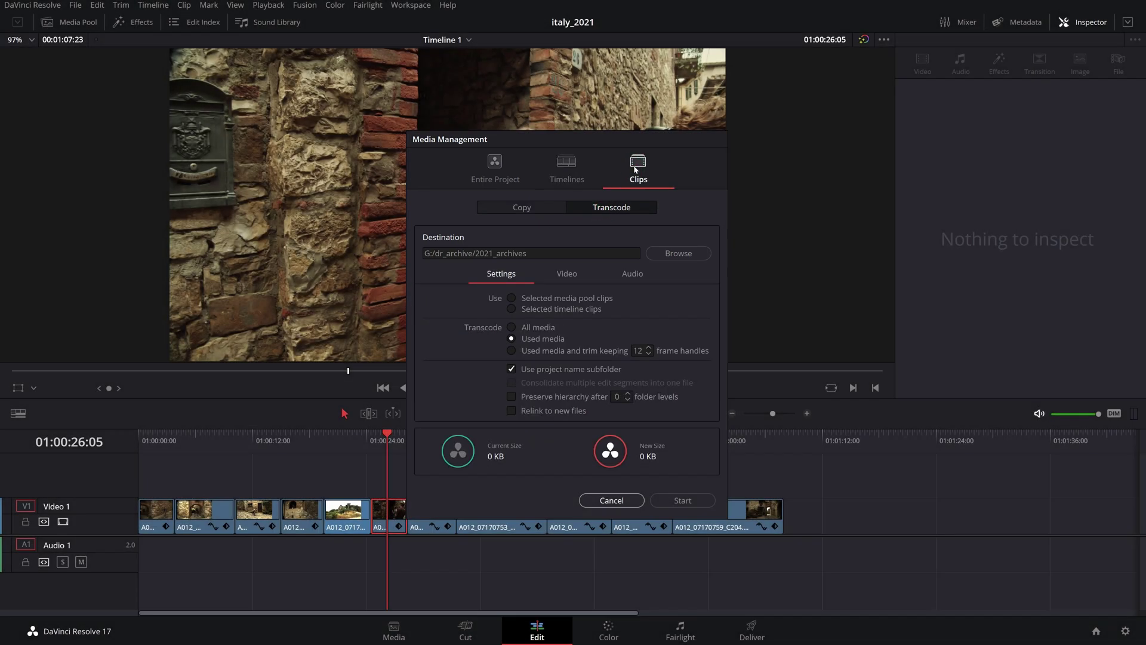
pyautogui.click(567, 170)
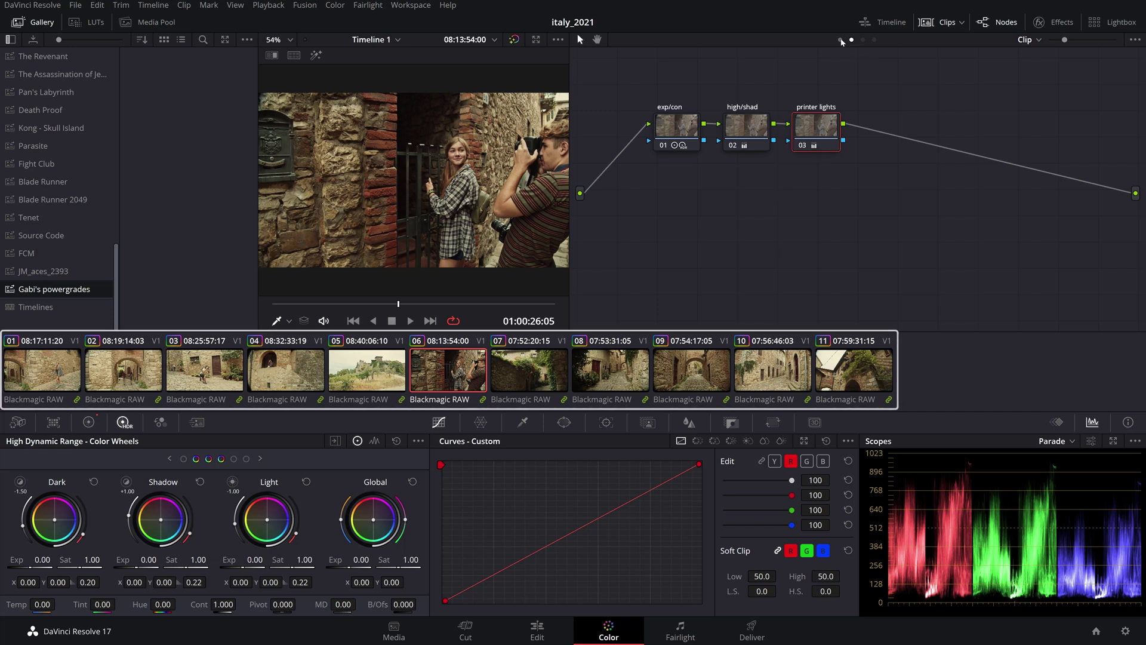
# Step: Grab viewer stills of the Group Pre-Clip and Group Post-Clip grades, then go to the Edit page
pyautogui.click(840, 39)
pyautogui.rightClick(441, 170)
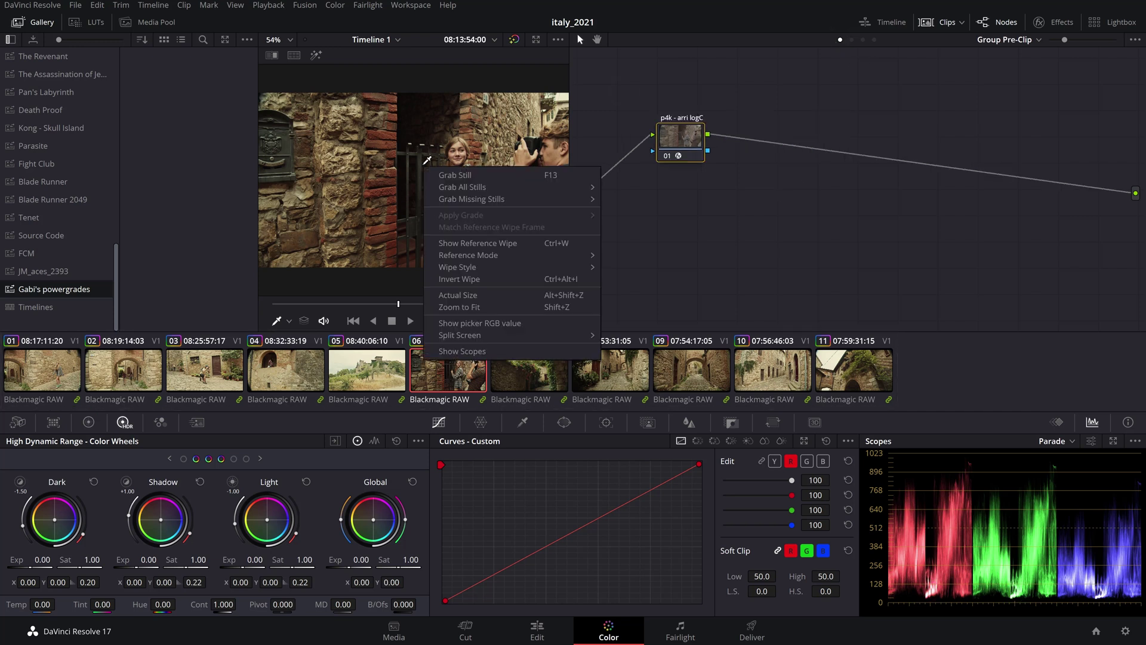
pyautogui.click(457, 176)
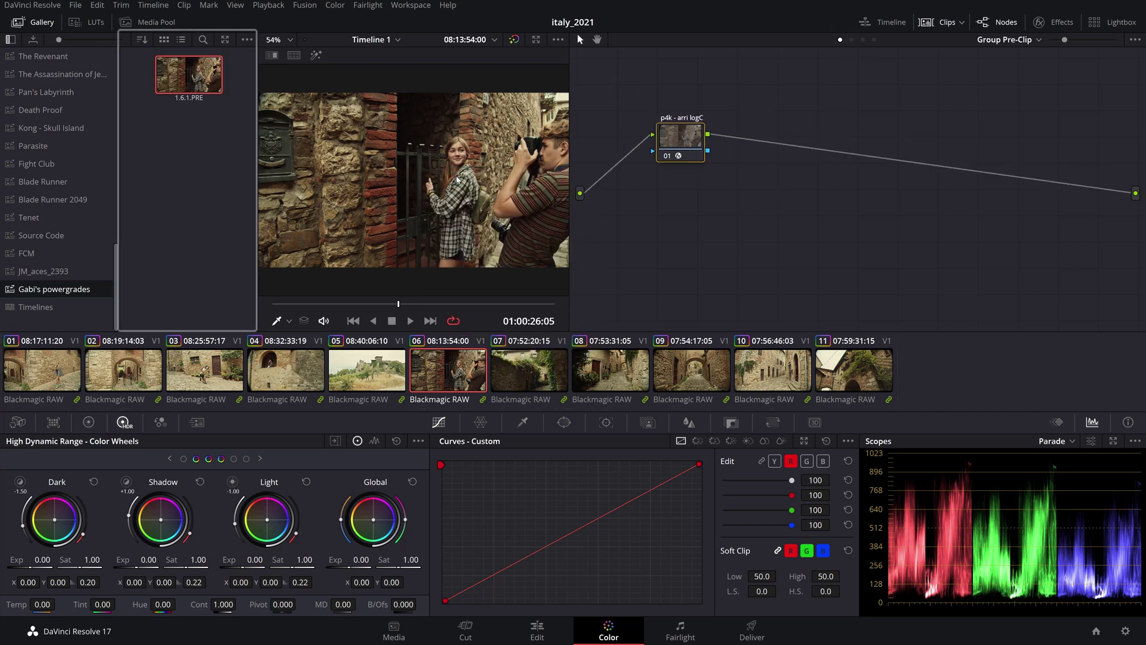
pyautogui.click(863, 40)
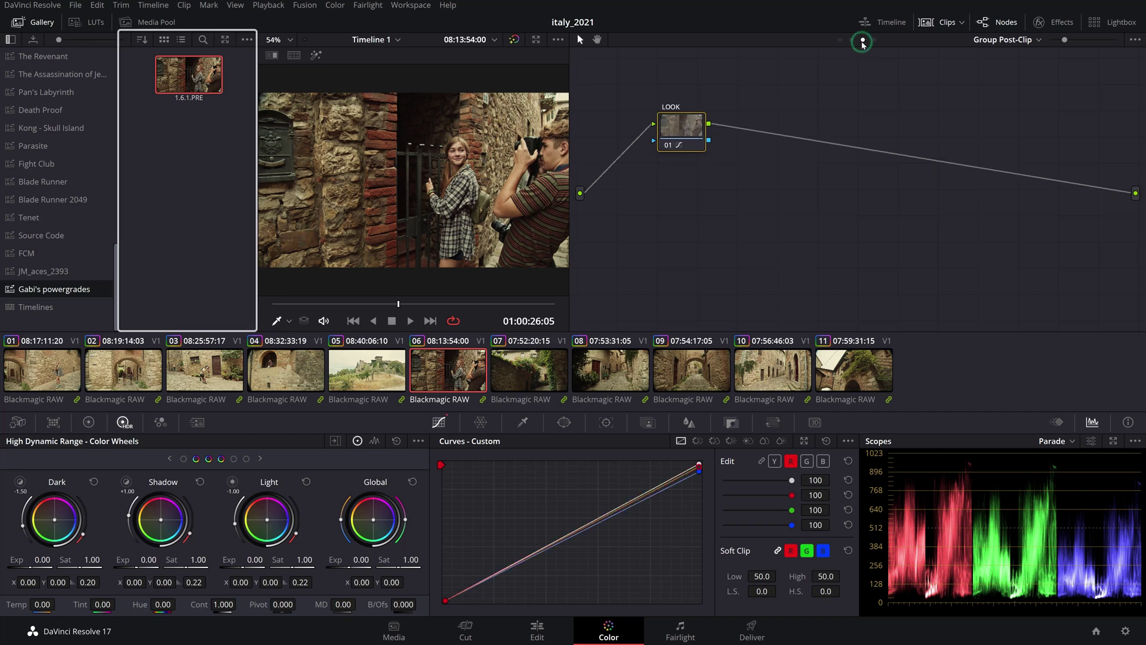
pyautogui.rightClick(494, 145)
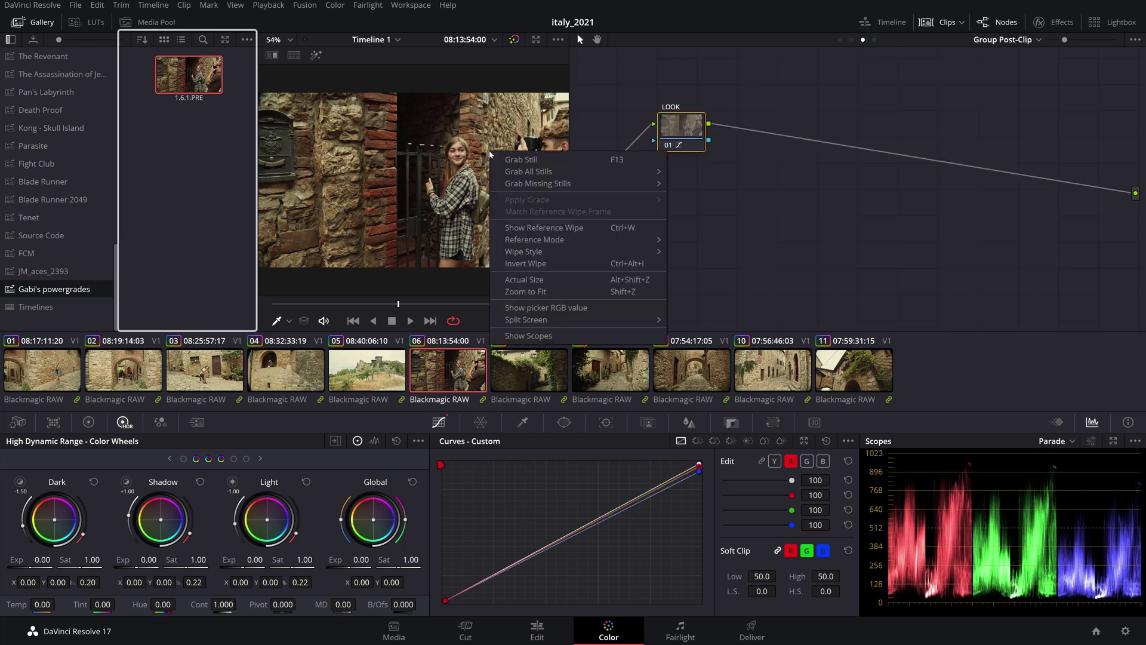
pyautogui.click(509, 160)
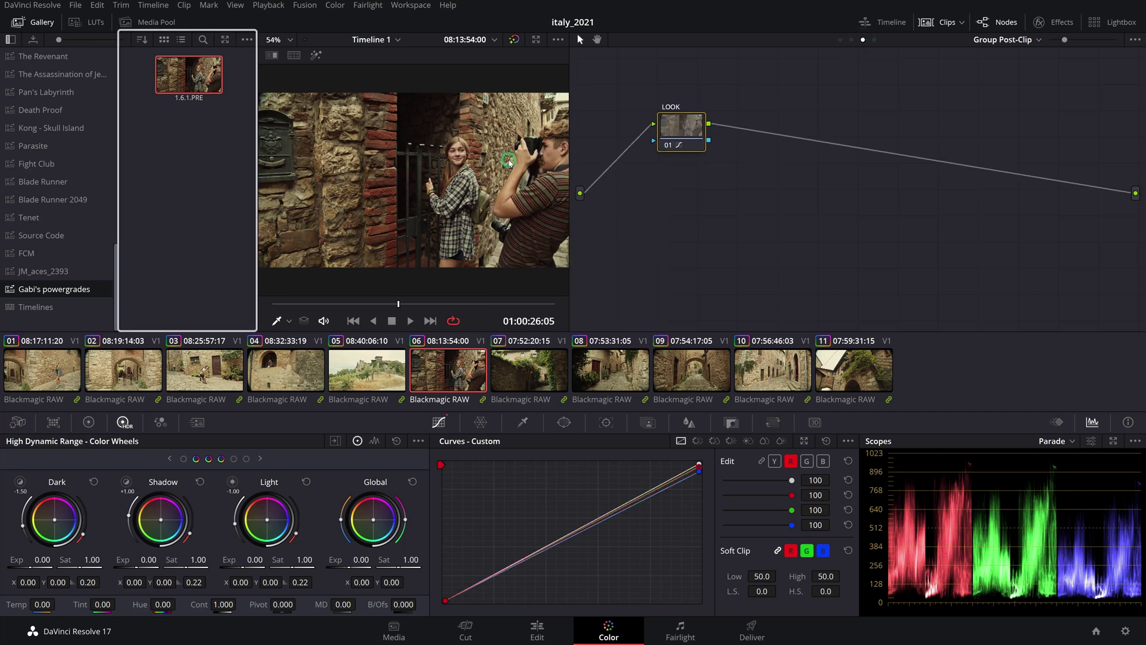
pyautogui.click(538, 628)
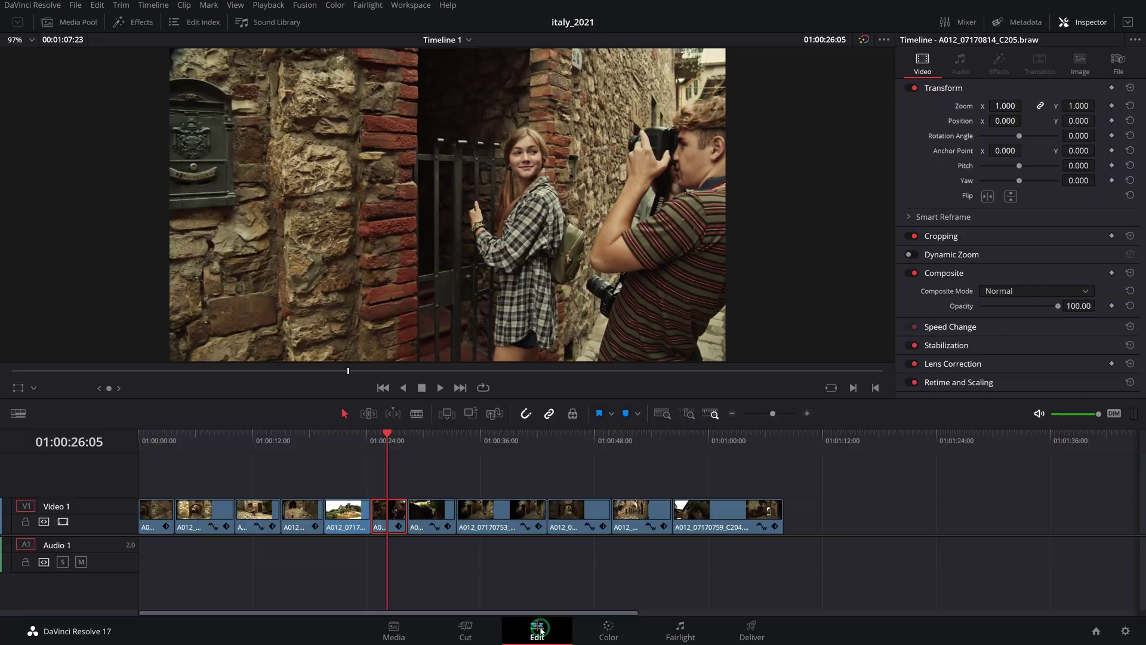
pyautogui.click(1126, 631)
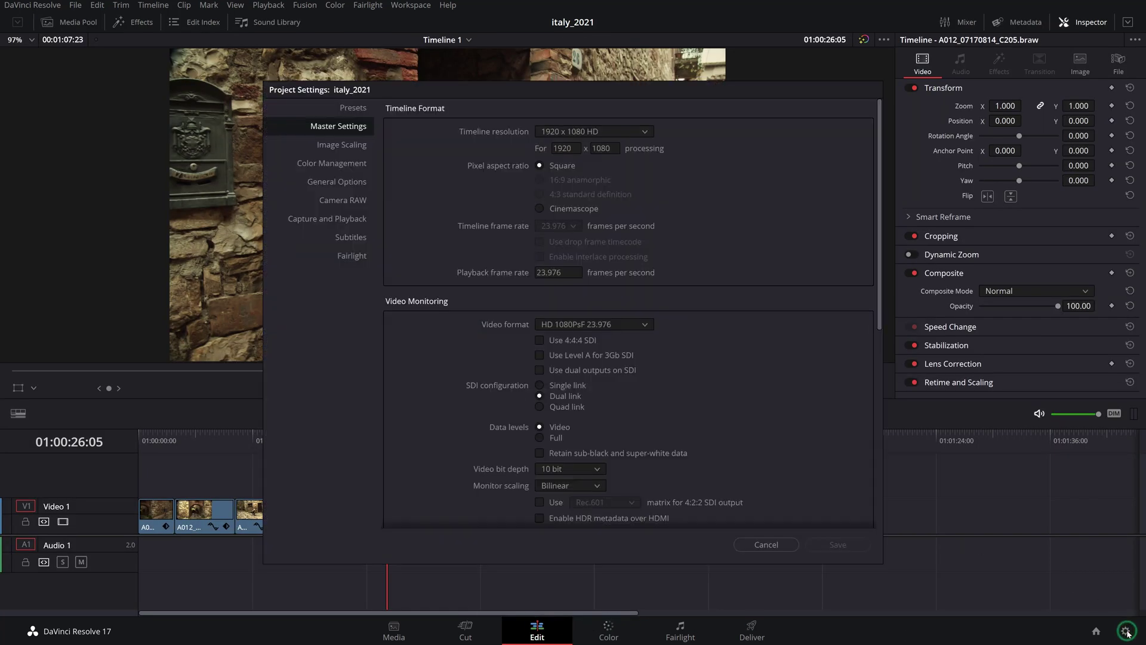
pyautogui.click(342, 164)
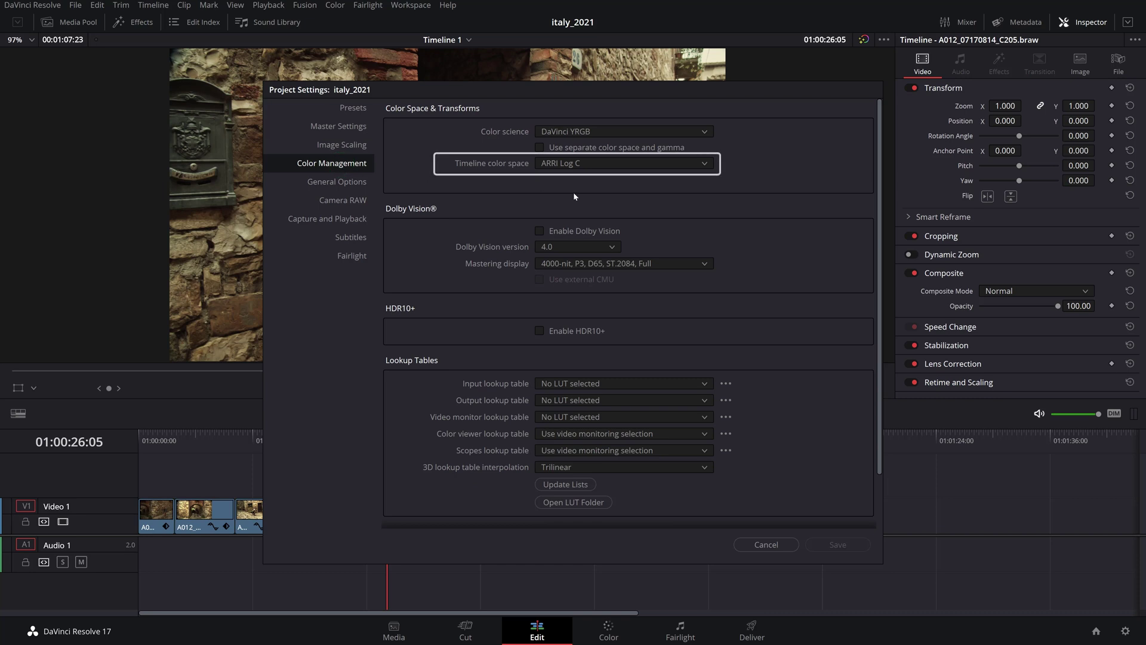
pyautogui.click(335, 201)
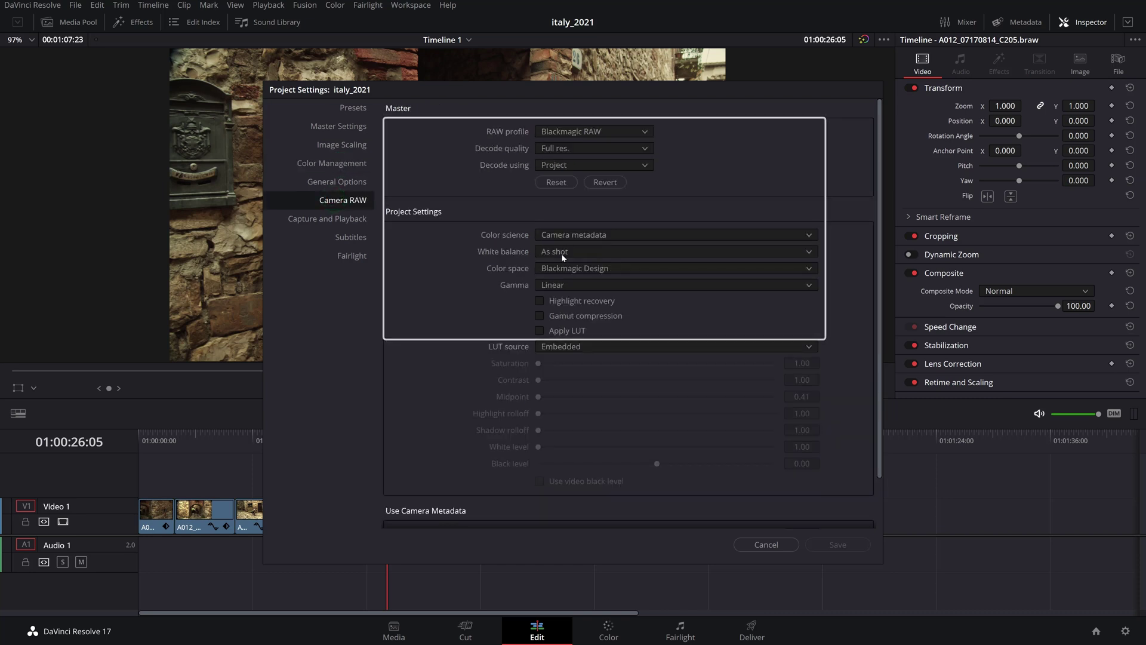
pyautogui.click(764, 544)
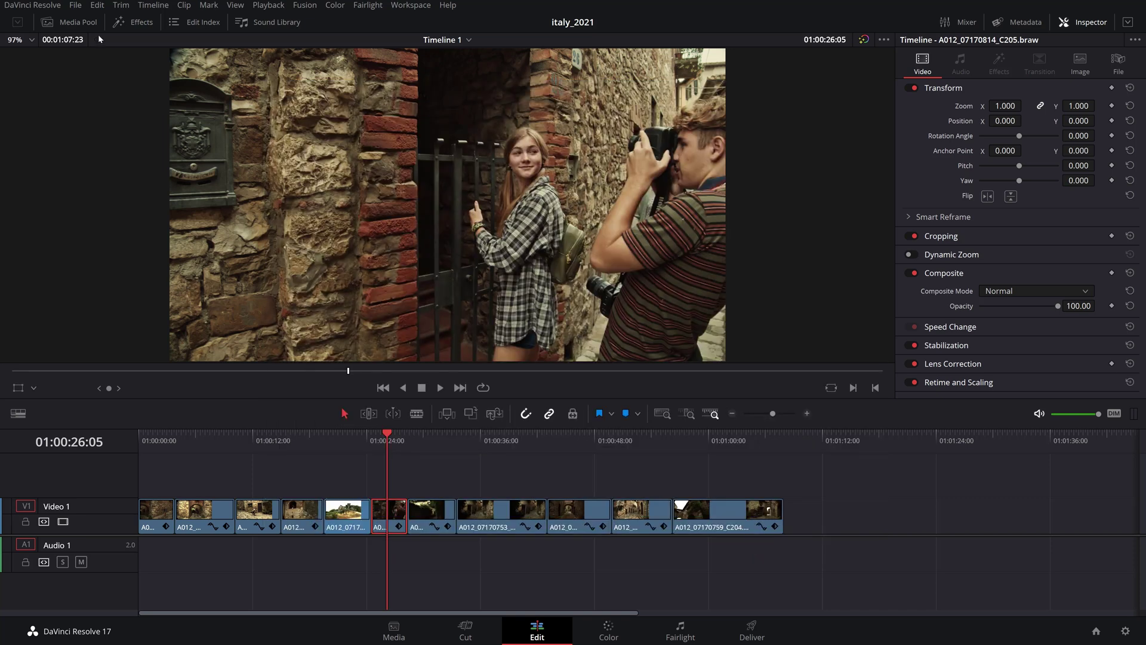
# Step: Set Media Management to copy timelines into G:/dr_archive/2021_archives
pyautogui.click(76, 5)
pyautogui.click(120, 264)
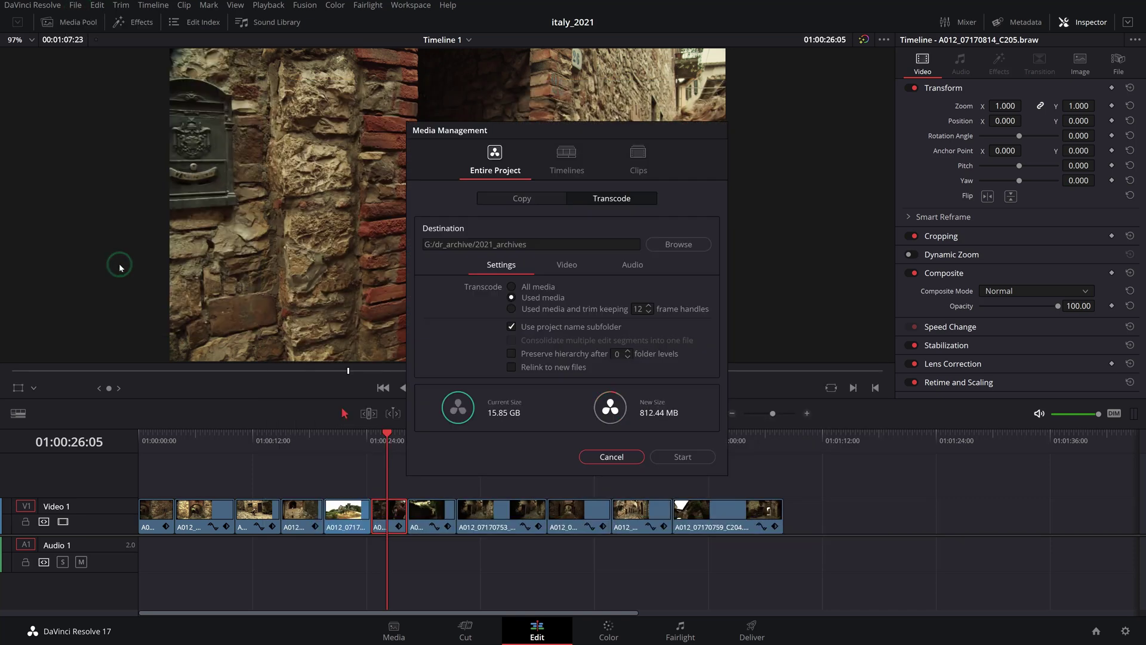
pyautogui.click(564, 161)
pyautogui.click(514, 199)
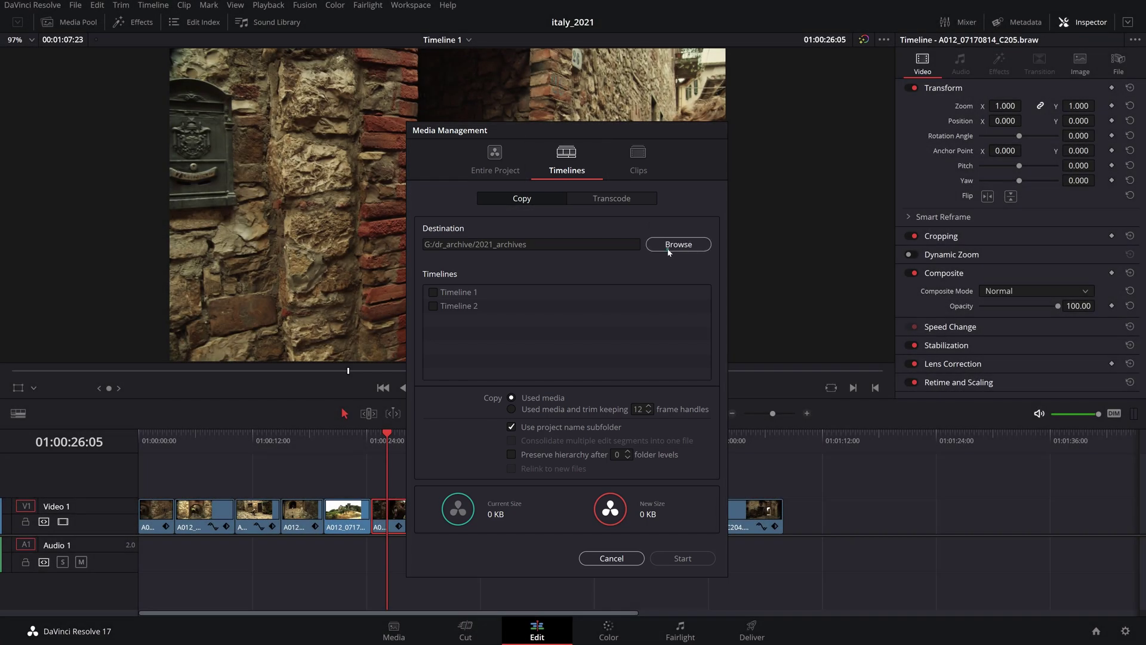
pyautogui.click(668, 244)
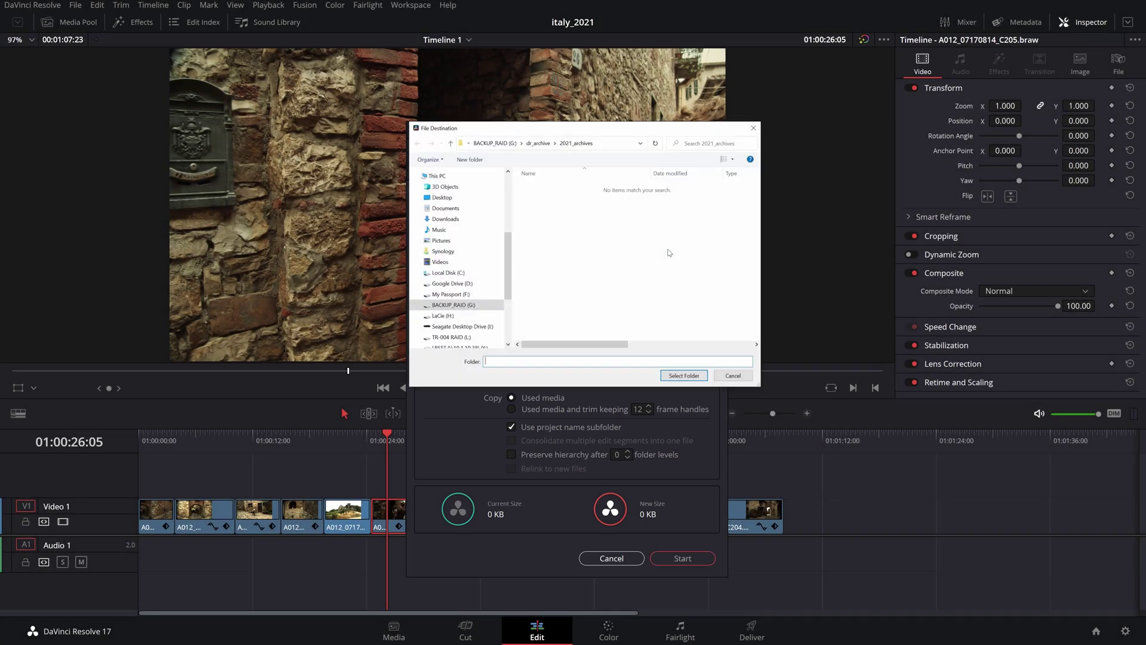
pyautogui.click(682, 377)
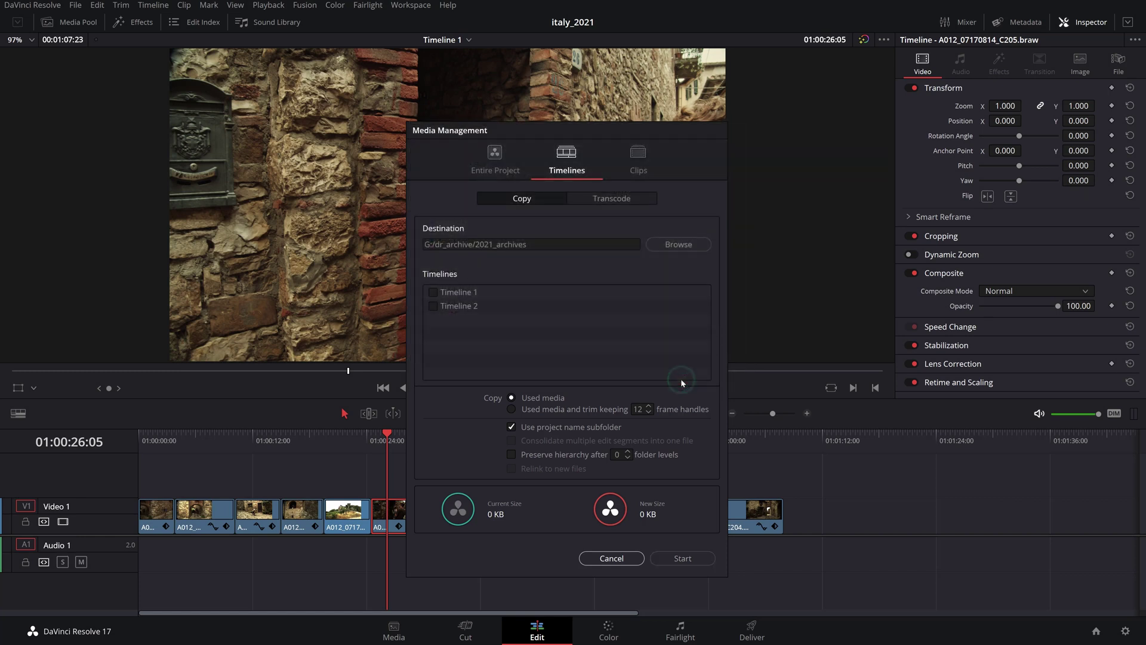
# Step: Copy Timeline 1 and Timeline 2 with only used media, trimmed to 12-frame handles
pyautogui.click(433, 292)
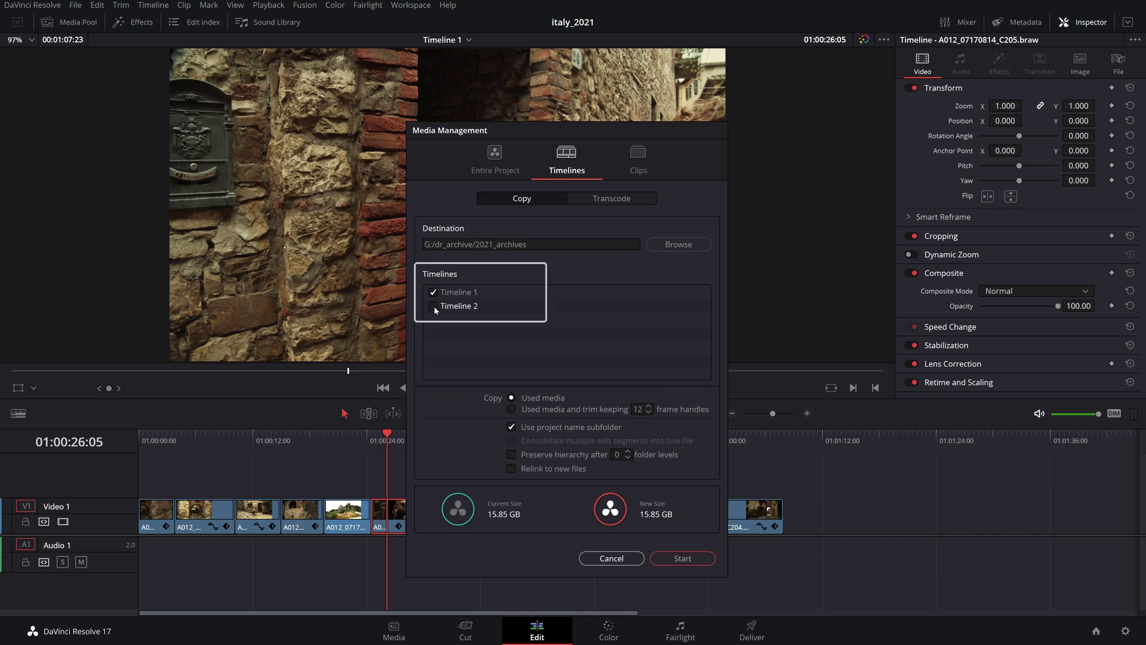
pyautogui.click(433, 306)
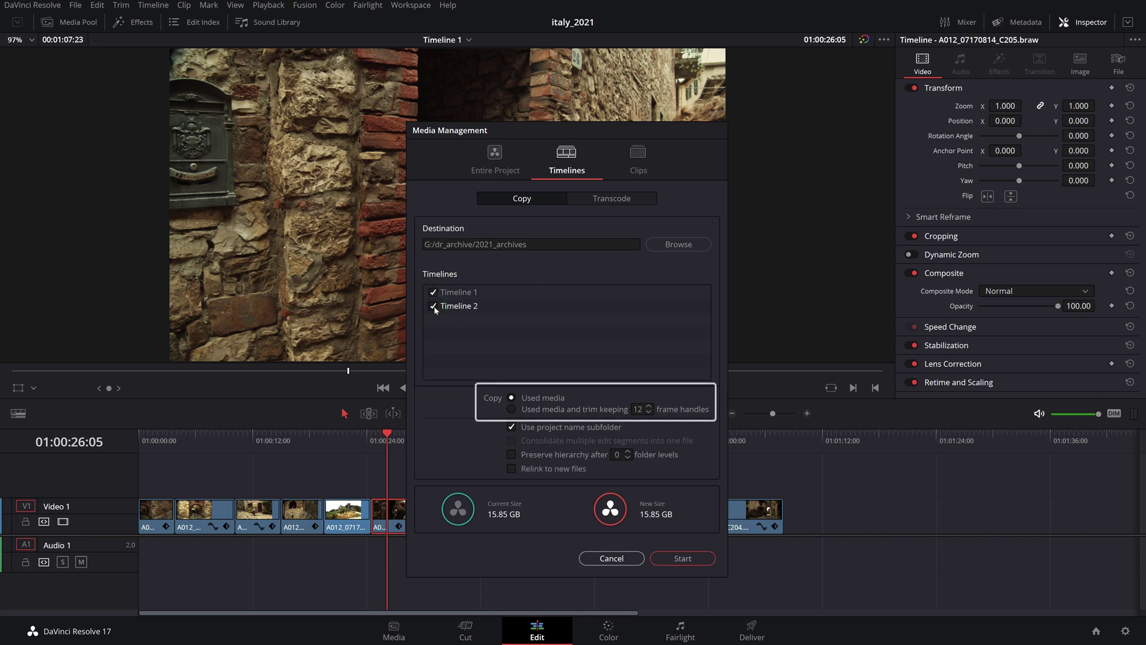
pyautogui.click(511, 410)
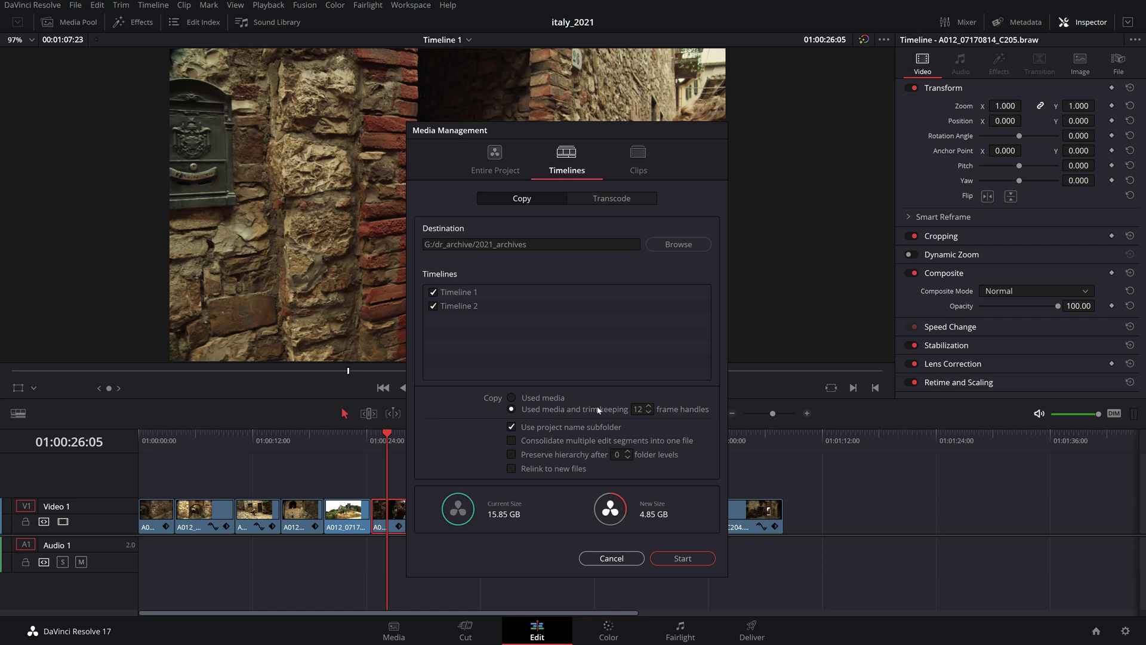
pyautogui.click(634, 408)
pyautogui.click(634, 409)
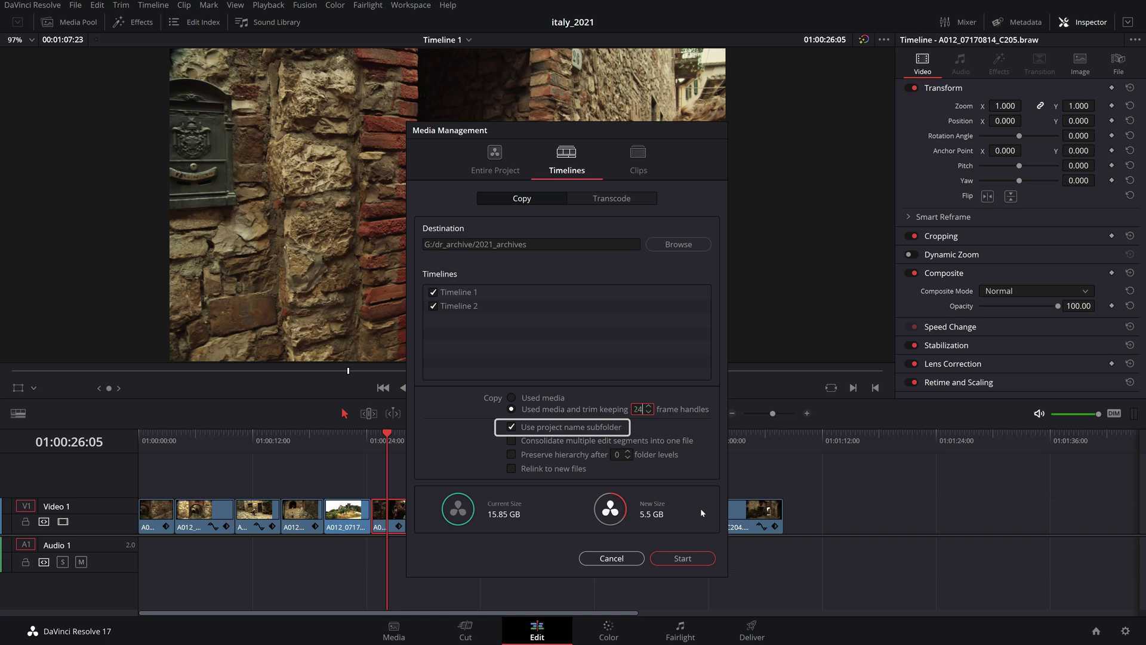
pyautogui.click(683, 558)
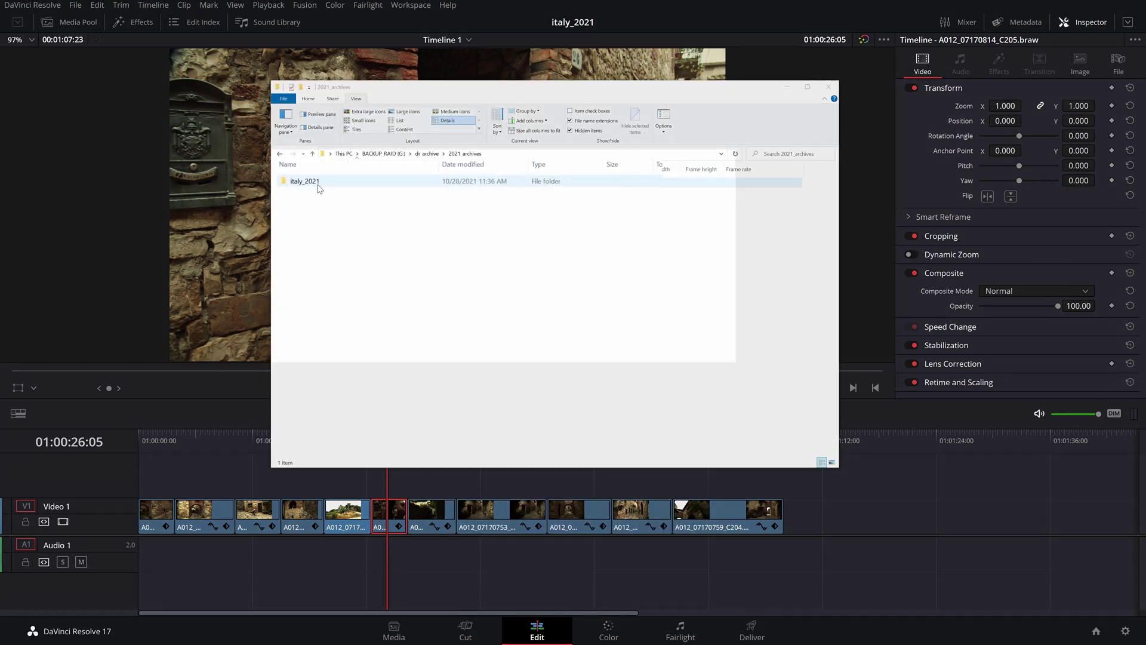
# Step: Check that italy_2021 holds eleven .braw clips and two .drt timelines, then return to Resolve
pyautogui.doubleClick(320, 179)
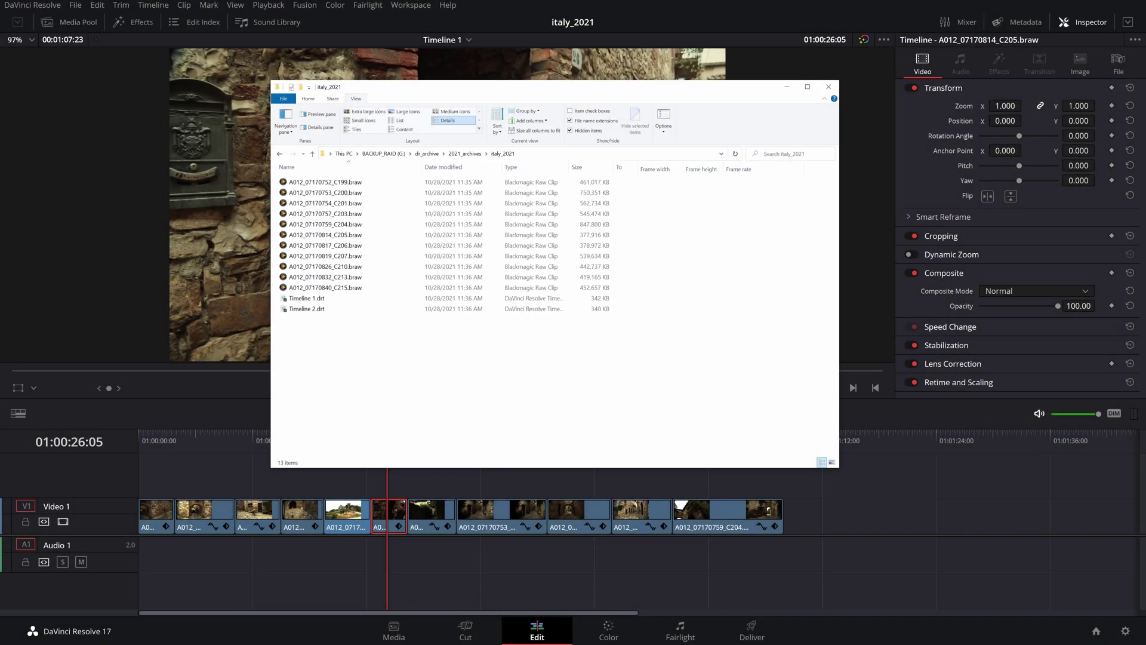
pyautogui.click(1036, 622)
# Step: Create a new project named Italy_2021_archived
pyautogui.click(1097, 631)
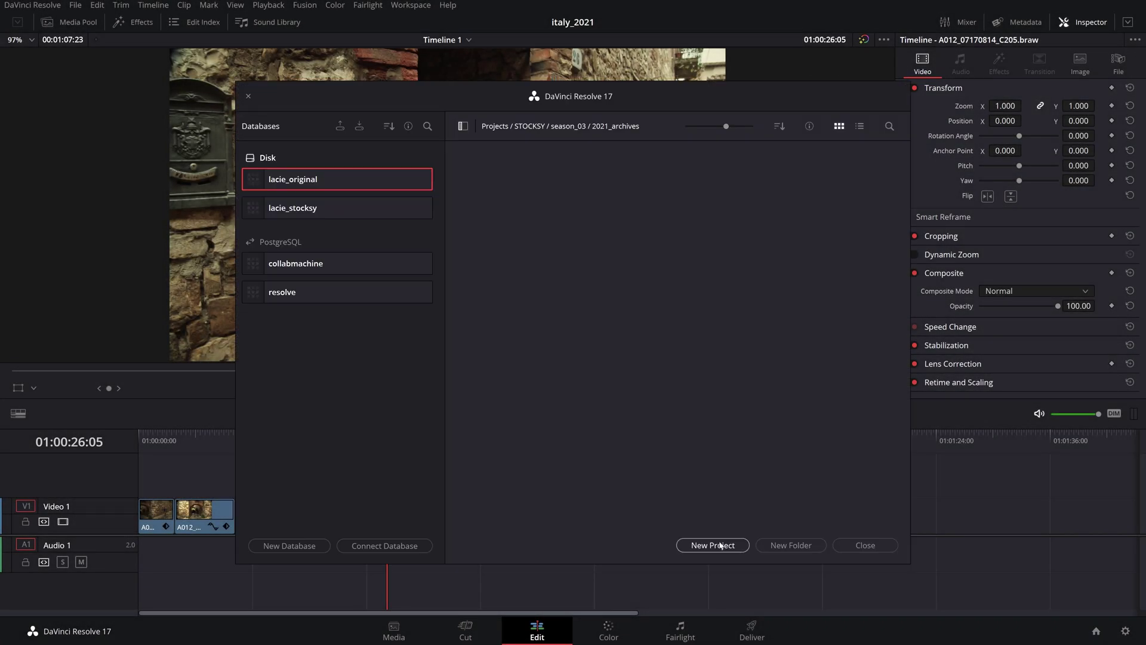
pyautogui.click(714, 546)
pyautogui.write('Italy_2021_a')
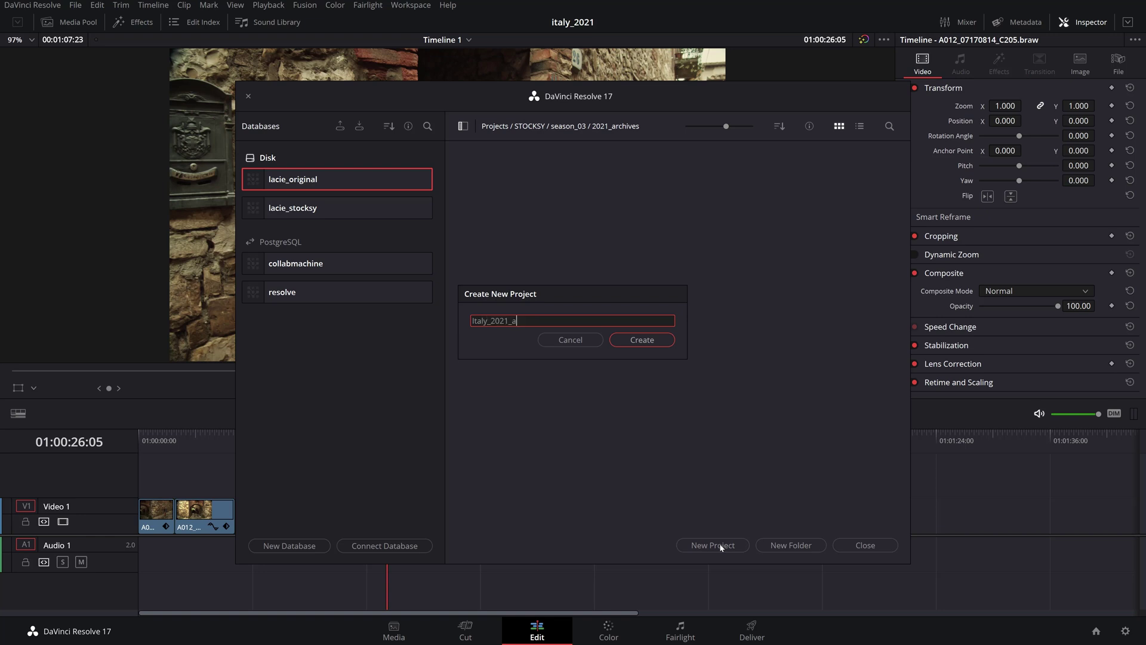
pyautogui.write('rchived')
pyautogui.click(640, 340)
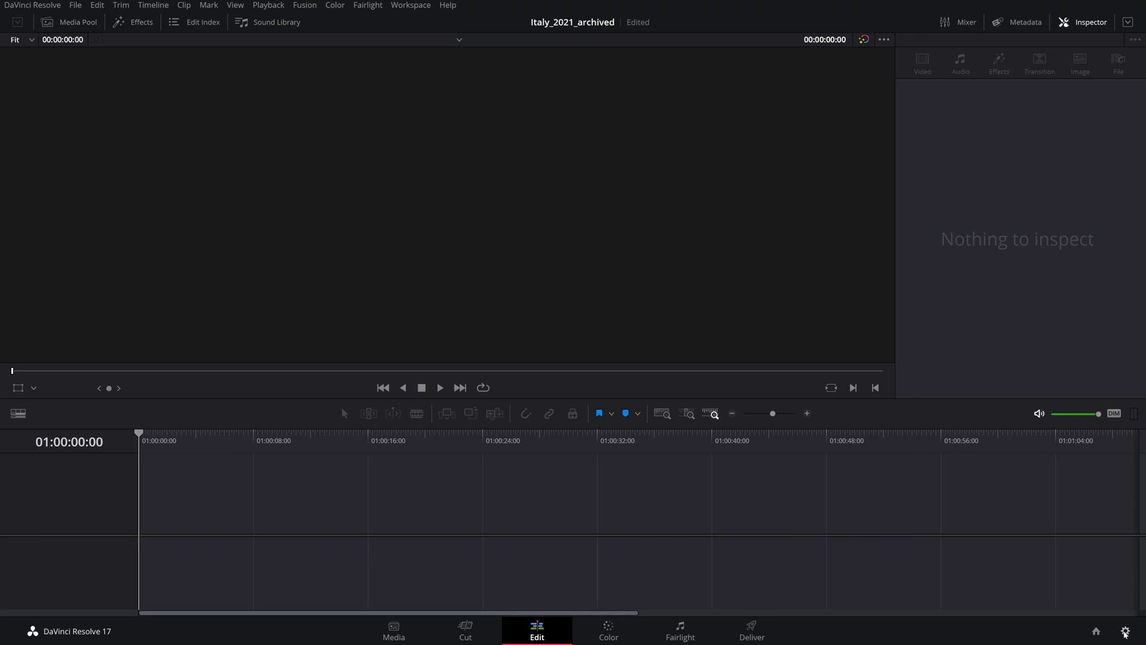
# Step: Set Camera RAW to decode using project settings with Linear gamma, and save the project settings
pyautogui.click(1124, 631)
pyautogui.click(319, 163)
pyautogui.click(584, 163)
pyautogui.click(585, 221)
pyautogui.click(345, 200)
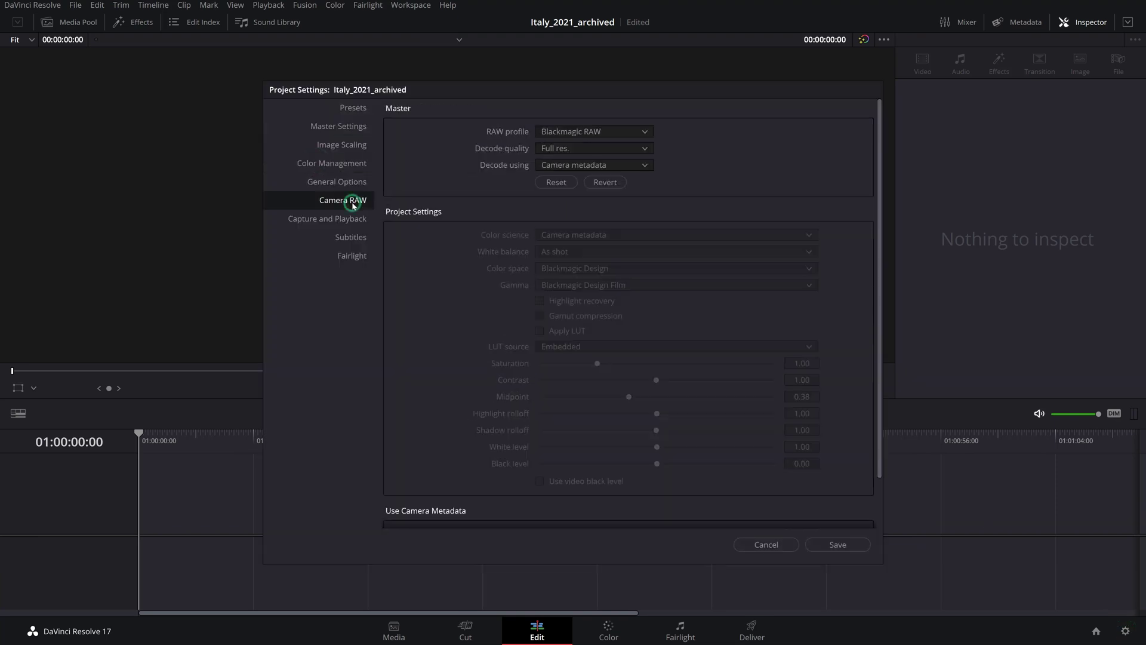
pyautogui.click(573, 165)
pyautogui.click(561, 207)
pyautogui.click(563, 285)
pyautogui.click(564, 353)
pyautogui.click(838, 545)
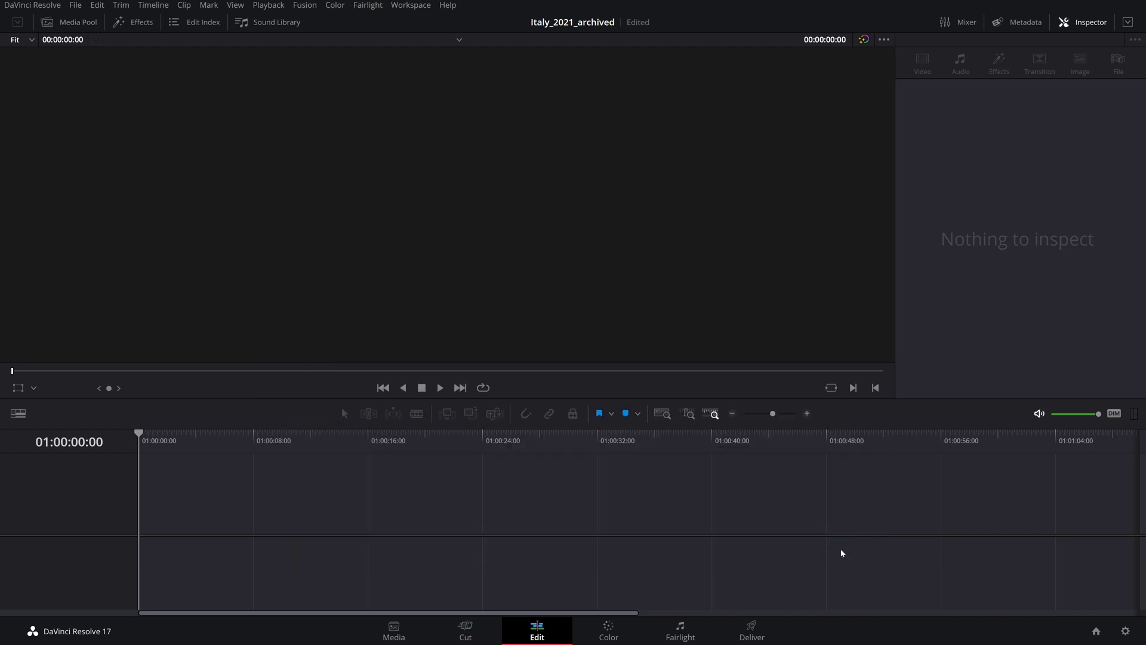
# Step: Import the archived Timeline 1.drt without changing the project frame rate
pyautogui.click(78, 5)
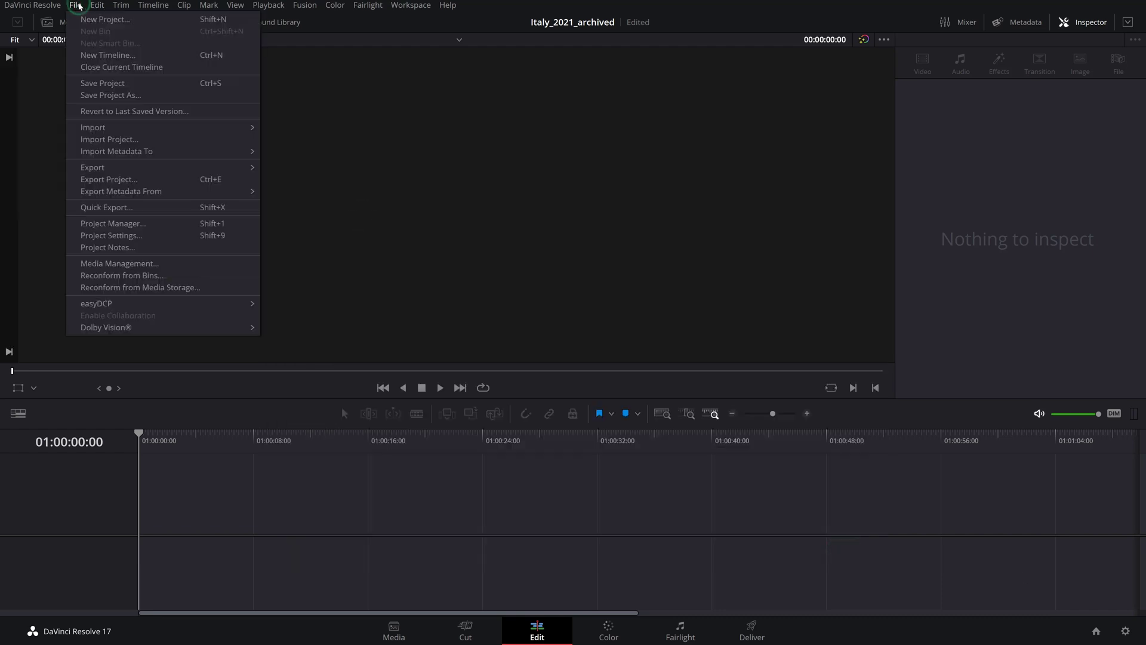
pyautogui.moveTo(179, 127)
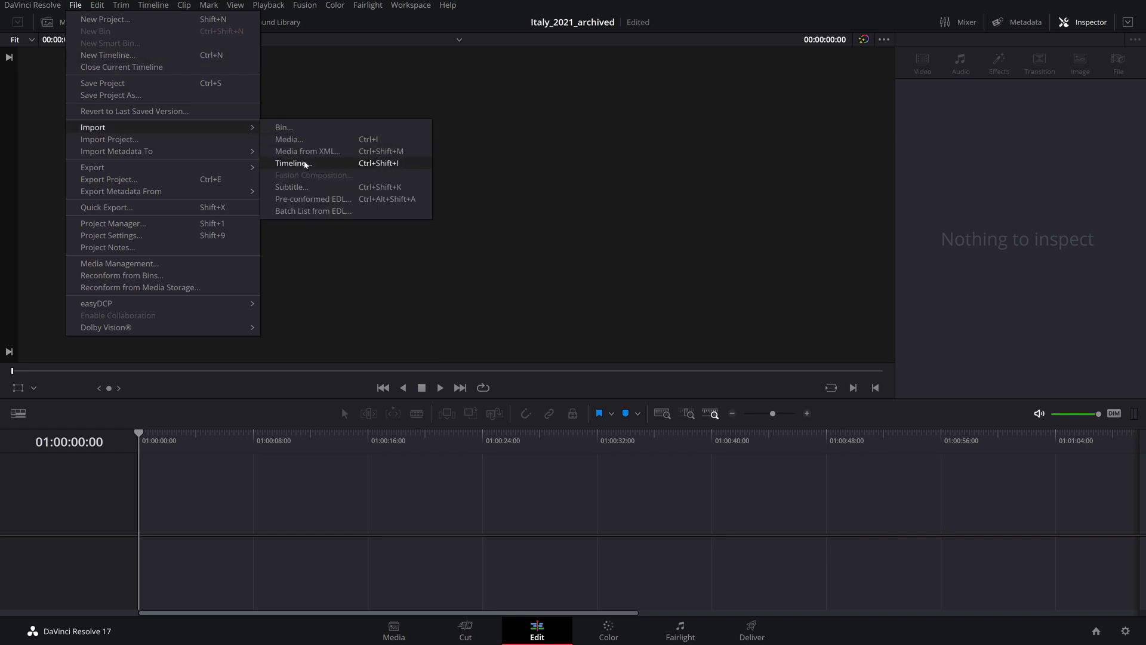
pyautogui.click(296, 164)
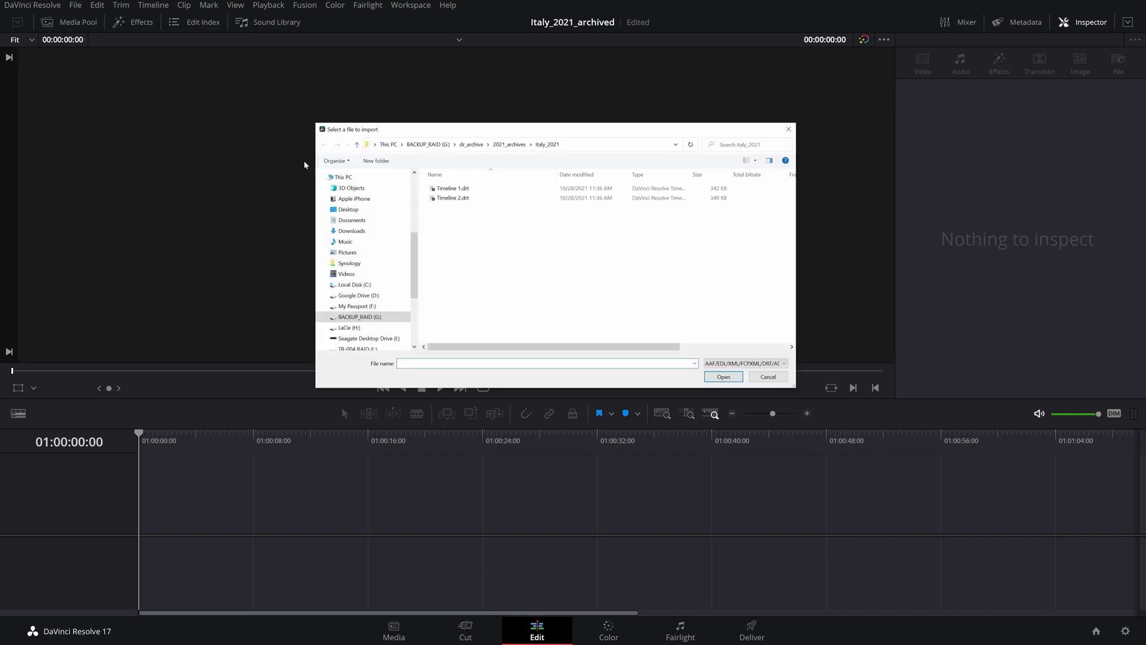
pyautogui.click(448, 188)
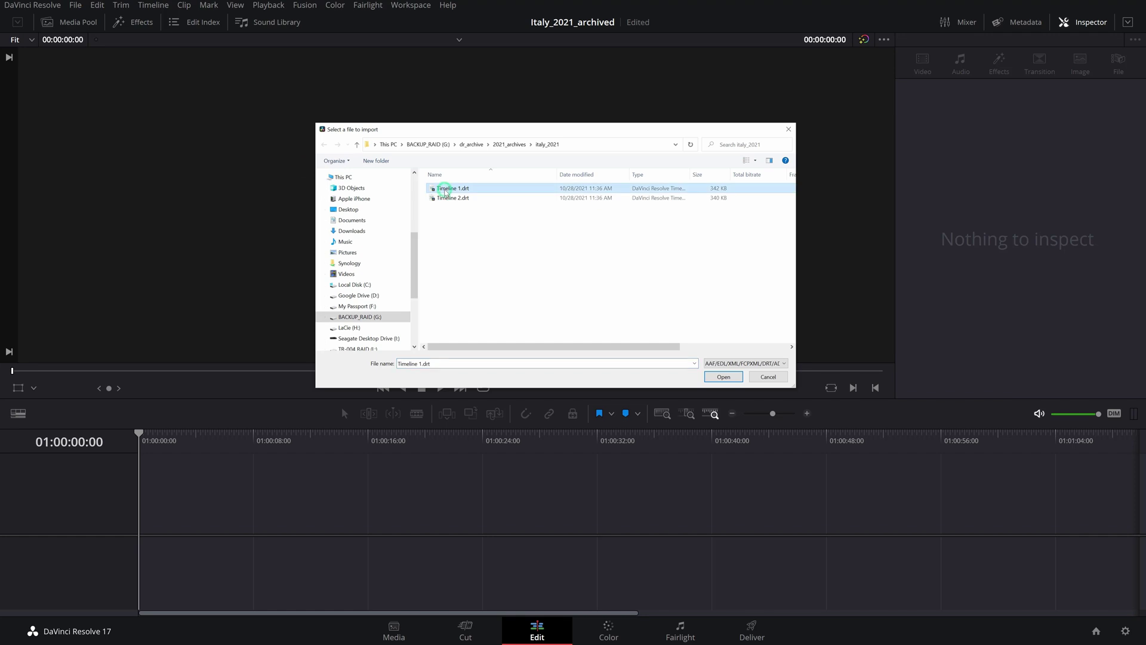
pyautogui.click(724, 377)
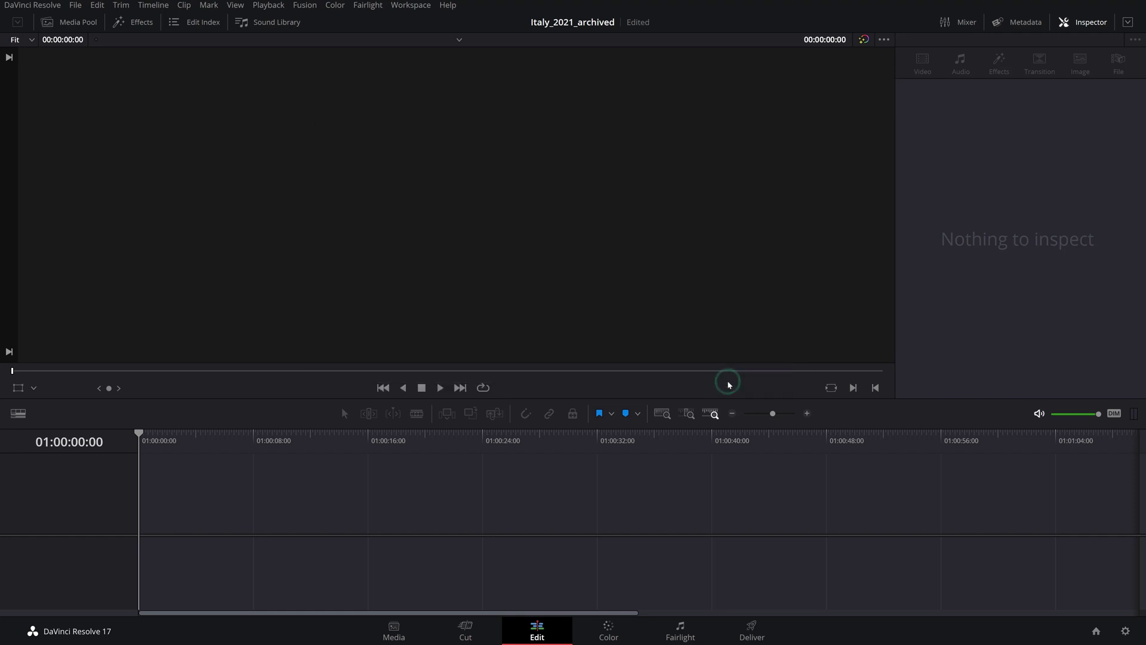
pyautogui.click(627, 375)
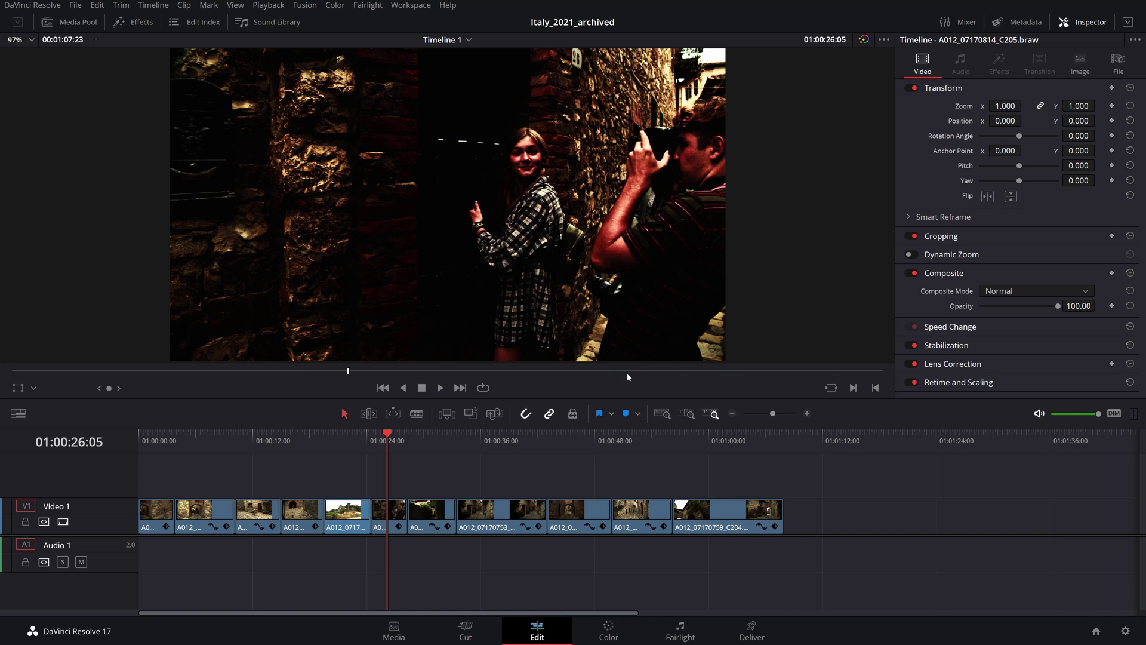
# Step: On the Color page, put all clips into a new group named p4k
pyautogui.click(609, 624)
pyautogui.click(43, 362)
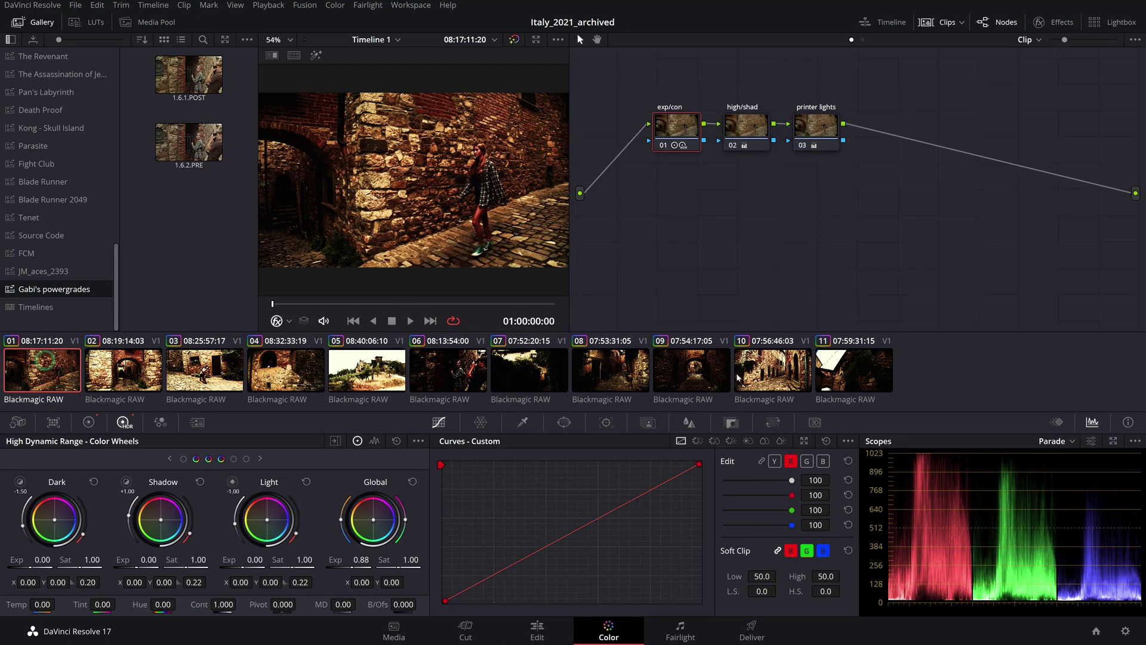
pyautogui.hotkey('ctrl', 'a')
pyautogui.rightClick(524, 362)
pyautogui.click(582, 137)
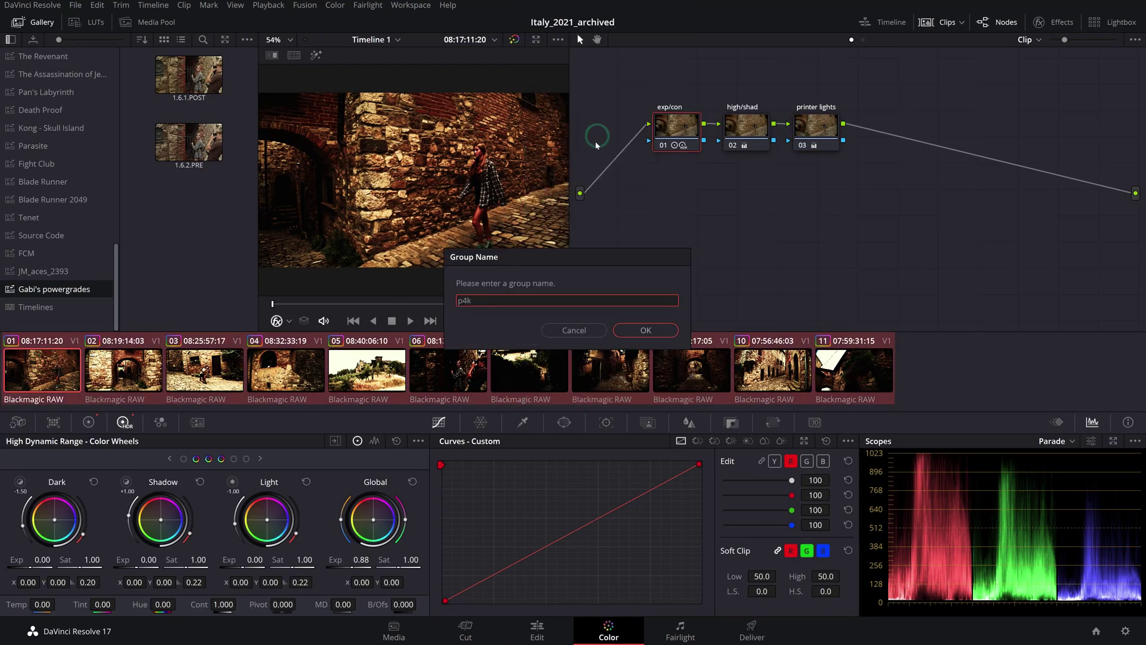
pyautogui.click(649, 329)
# Step: Apply 1.6.2.PRE as the group pre-clip grade and 1.6.1.POST as the post-clip grade
pyautogui.click(840, 39)
pyautogui.middleClick(189, 141)
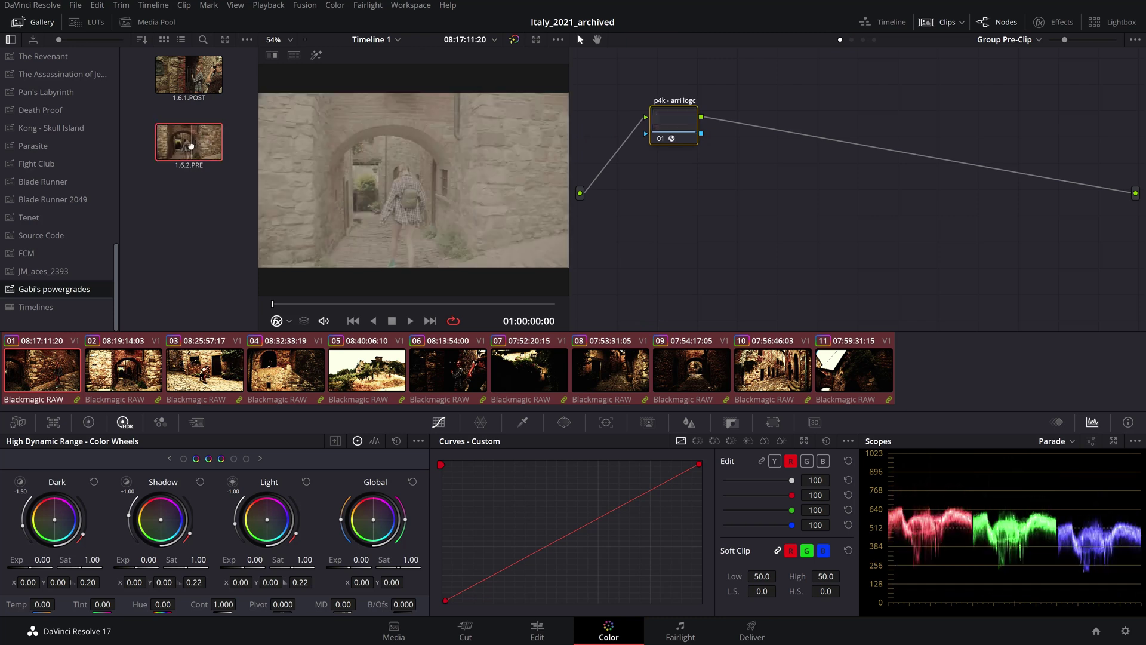
pyautogui.click(862, 40)
pyautogui.middleClick(189, 74)
pyautogui.click(572, 624)
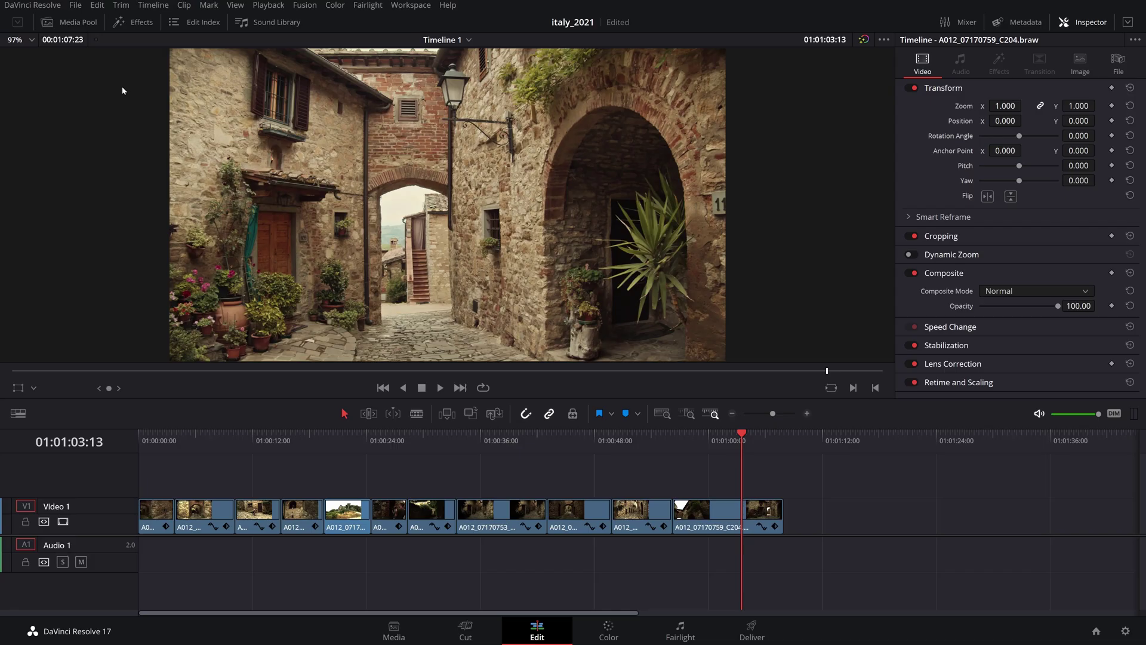
# Step: Archive the entire project's used media with 24-frame handles, relinking clips to the copies
pyautogui.click(75, 4)
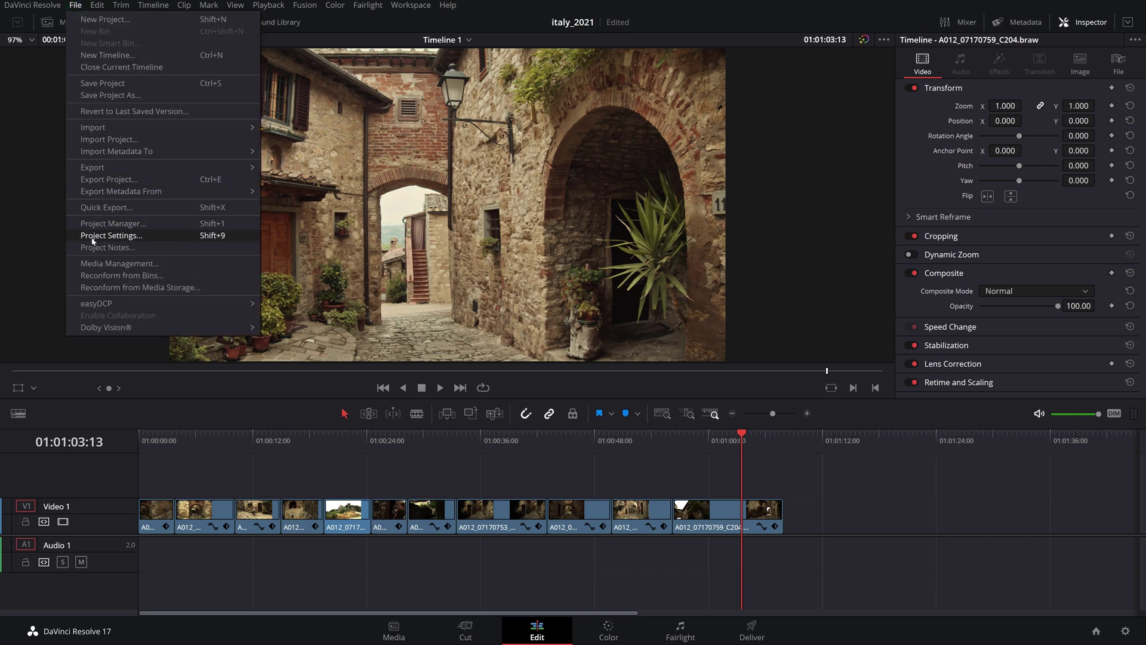
pyautogui.click(91, 262)
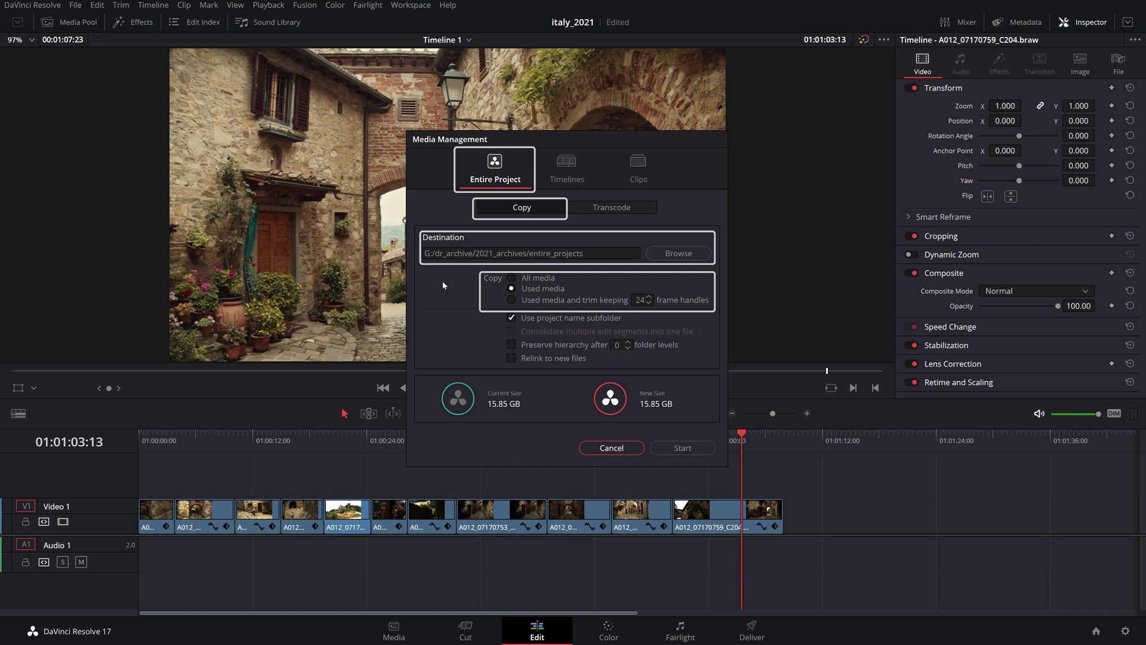
pyautogui.click(512, 301)
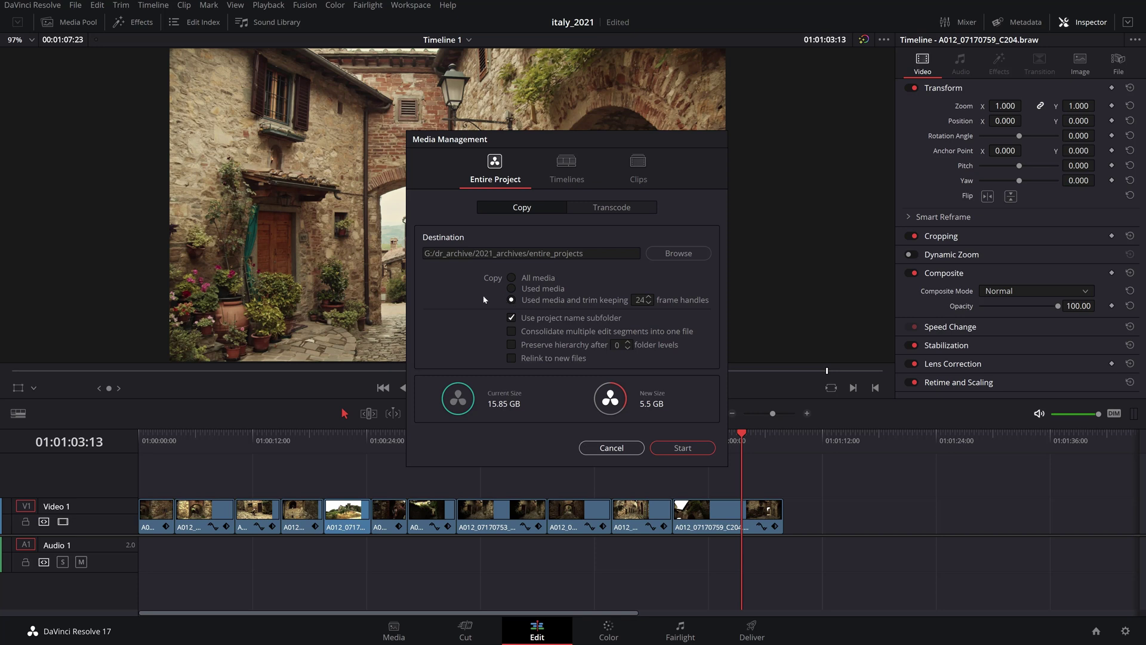
pyautogui.click(512, 358)
pyautogui.click(677, 448)
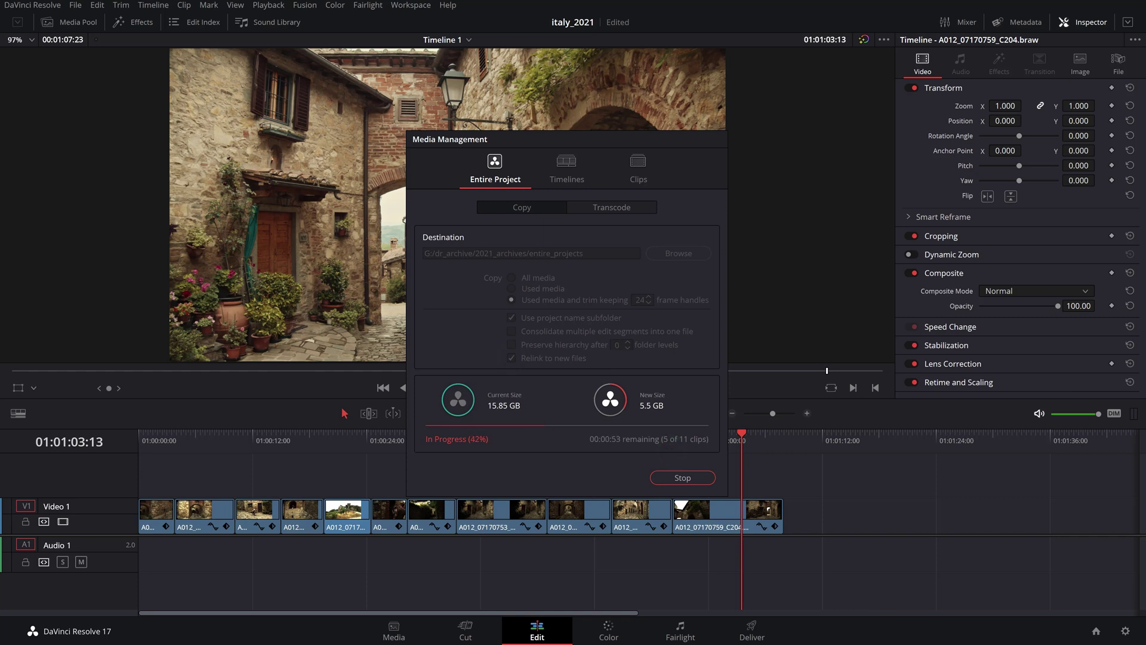
pyautogui.click(1026, 22)
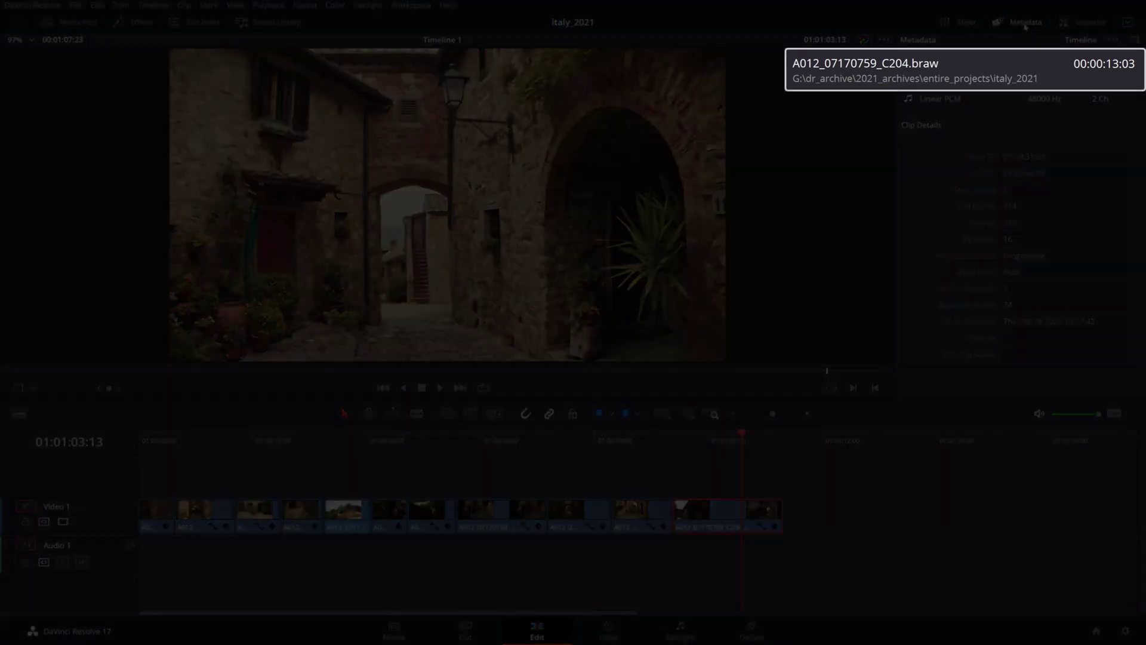